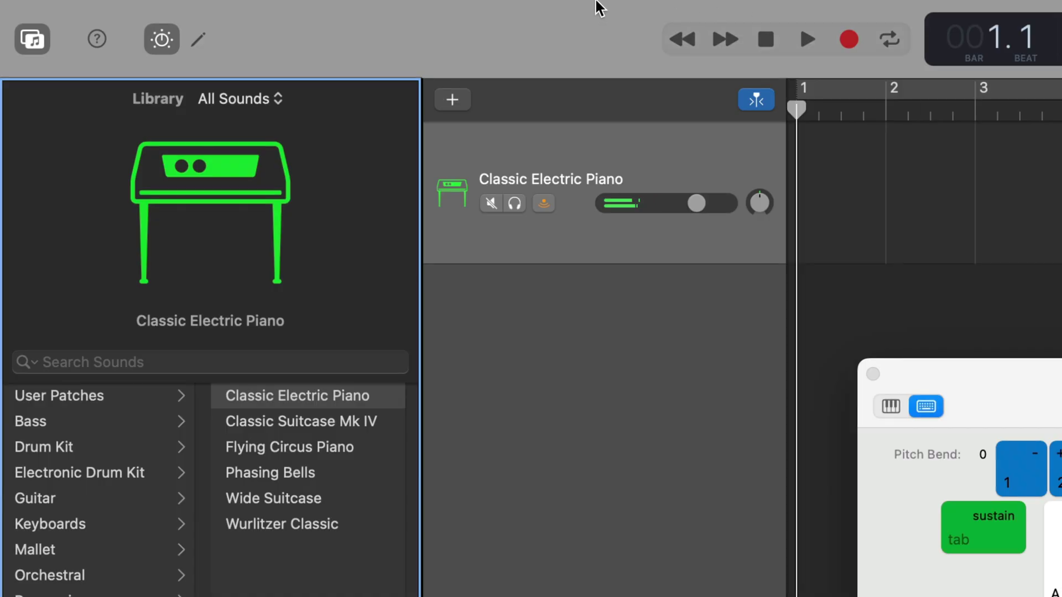
Hide and show the sound library, then browse the Keyboards patches
{"action": "left_click", "coordinate": [25, 41]}
{"action": "left_click", "coordinate": [24, 42]}
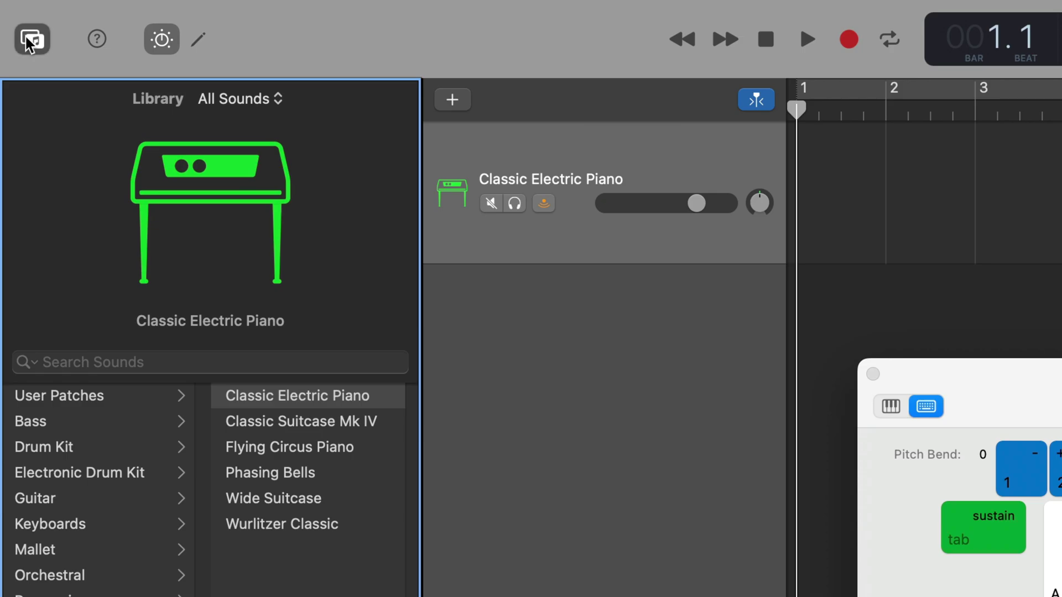
{"action": "left_click", "coordinate": [25, 42]}
{"action": "left_click", "coordinate": [25, 42]}
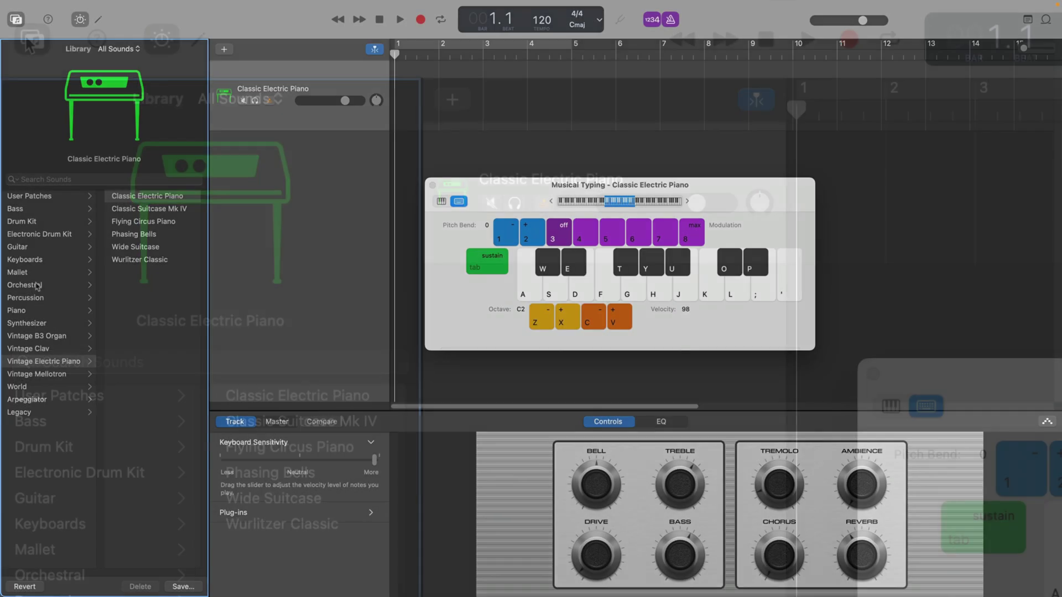
{"action": "left_click", "coordinate": [39, 263]}
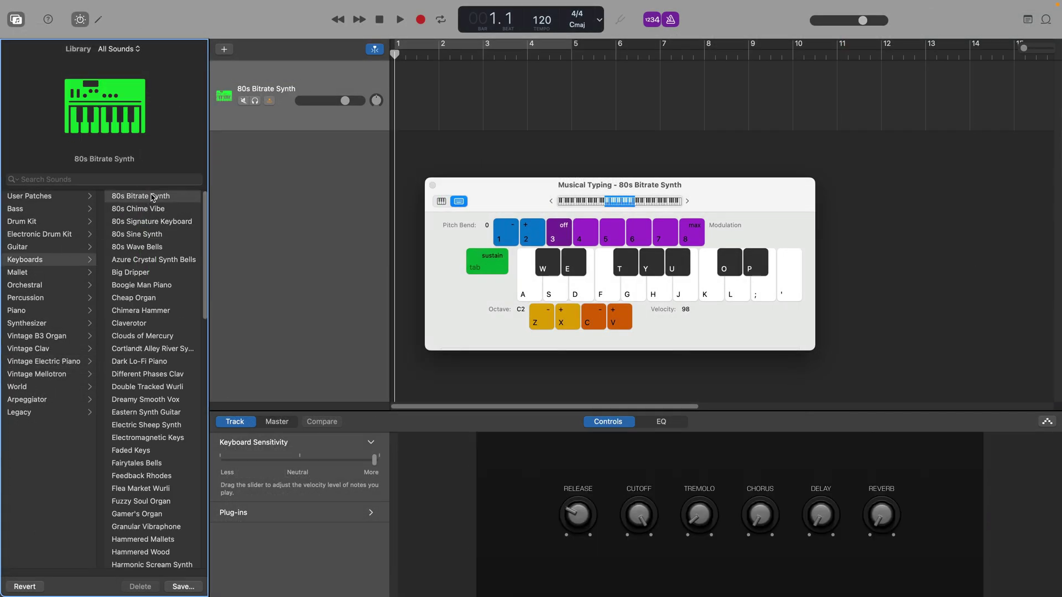
Play chords, including Em and Dm, on the 80s Bitrate Synth
{"action": "key", "text": "s"}
{"action": "key", "text": "h"}
{"action": "key", "text": "k"}
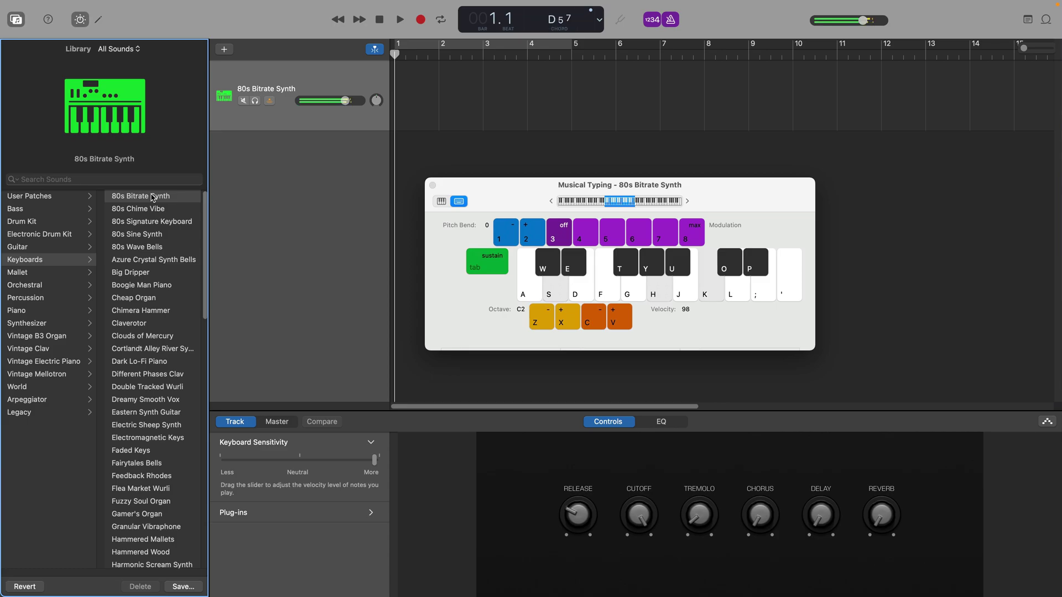
{"action": "key", "text": "d"}
{"action": "key", "text": "g"}
{"action": "key", "text": "j"}
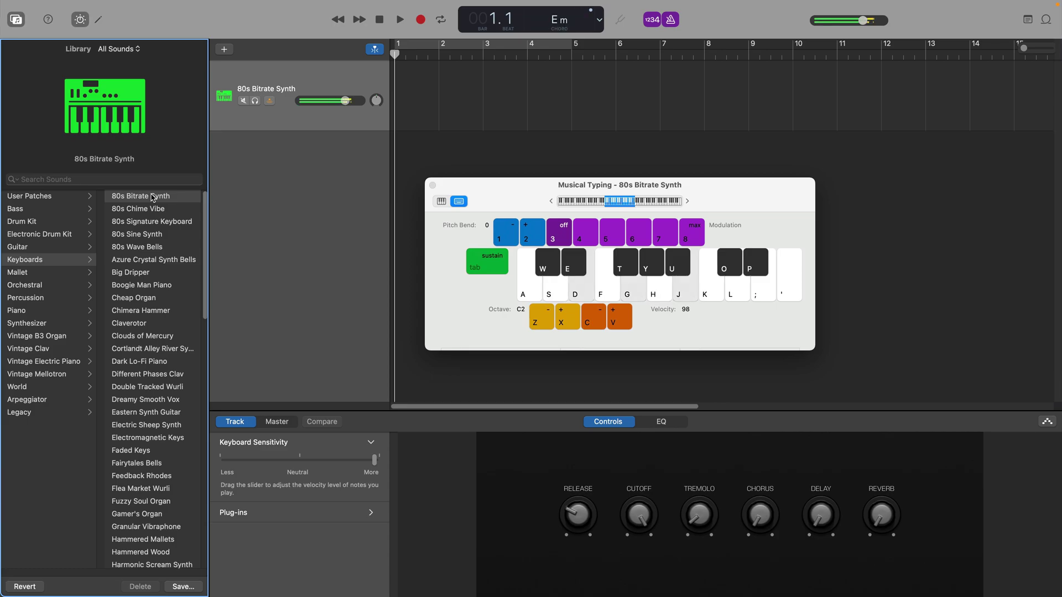
{"action": "key", "text": "s"}
{"action": "key", "text": "f"}
{"action": "key", "text": "h"}
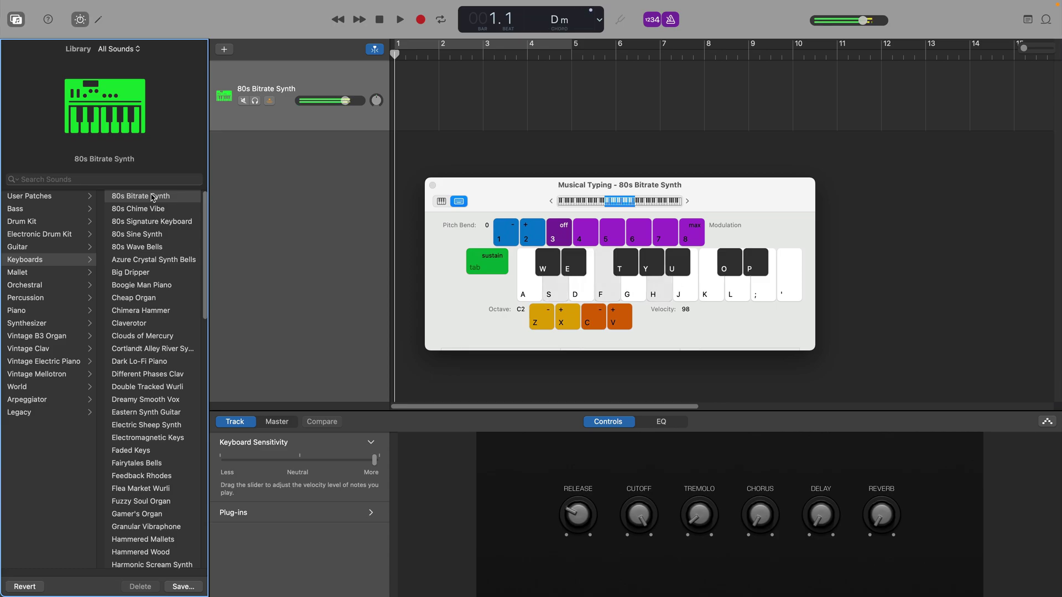
{"action": "key", "text": "k"}
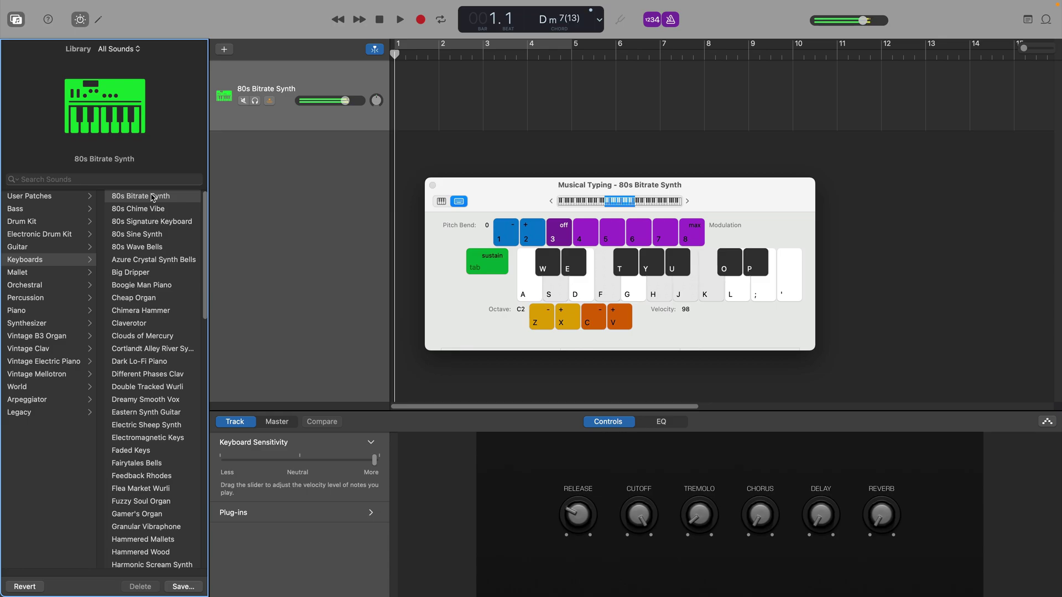
Load Synthetic Wurli and play notes on it, including a B♭7 chord
{"action": "scroll", "coordinate": [144, 387], "scroll_direction": "down", "scroll_amount": 20}
{"action": "left_click", "coordinate": [137, 422]}
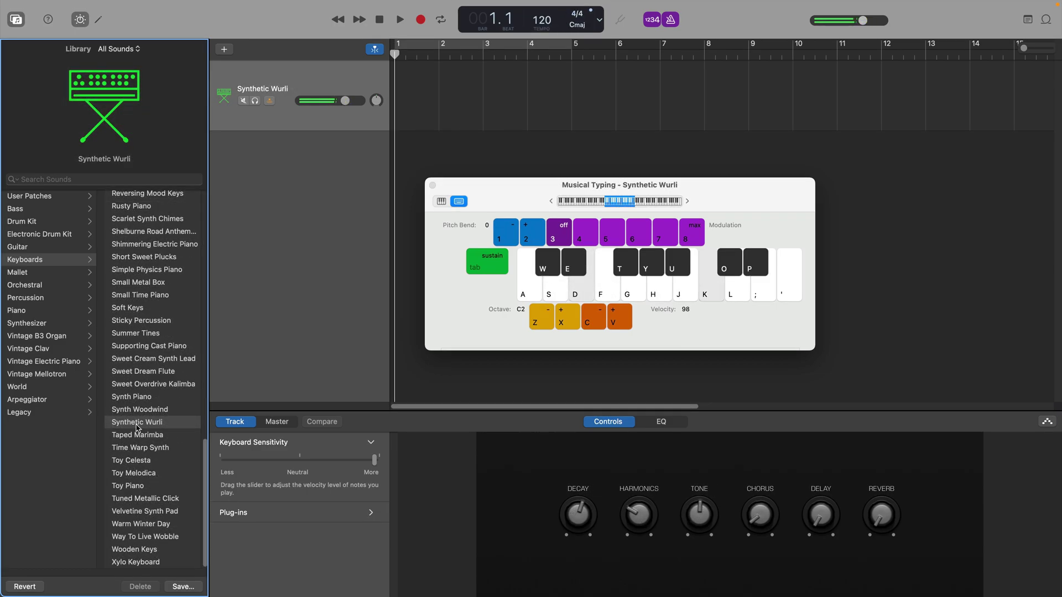
{"action": "key", "text": "j"}
{"action": "key", "text": "k"}
{"action": "key", "text": "t"}
{"action": "key", "text": "h"}
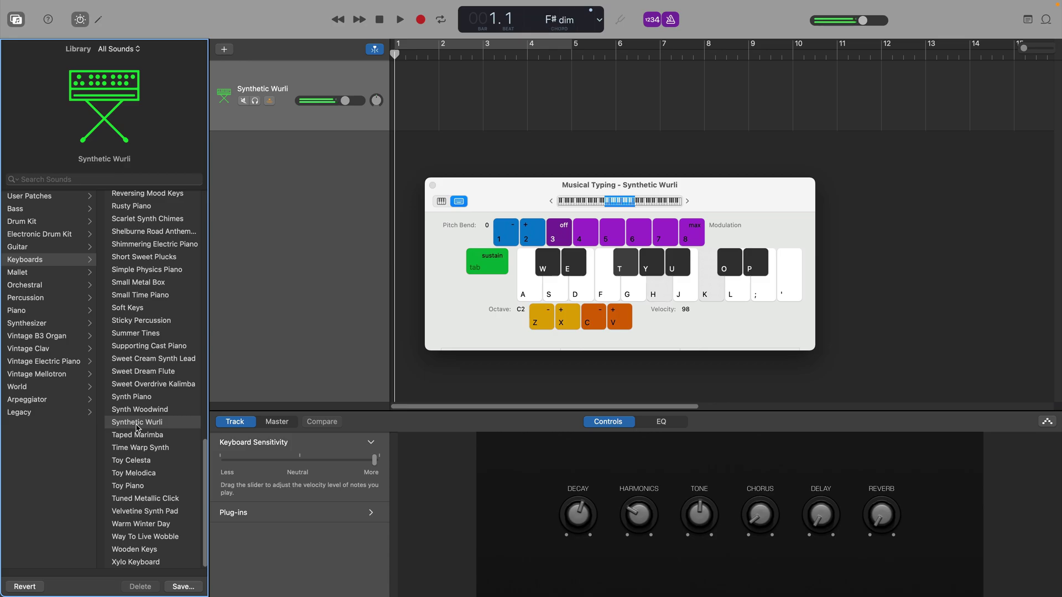
{"action": "key", "text": "j"}
{"action": "key", "text": "k"}
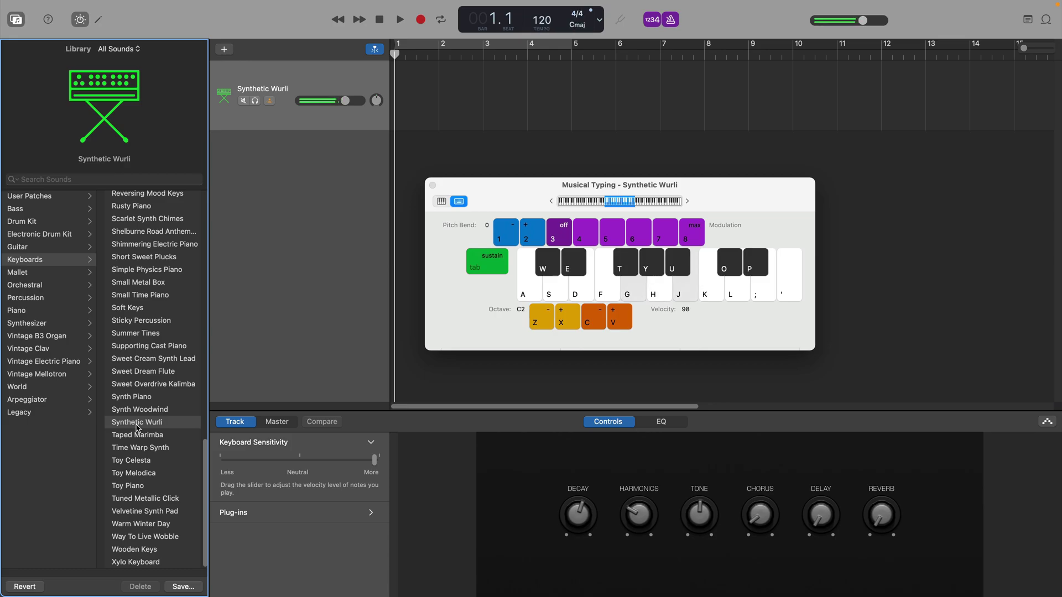
{"action": "key", "text": "g"}
{"action": "key", "text": "l"}
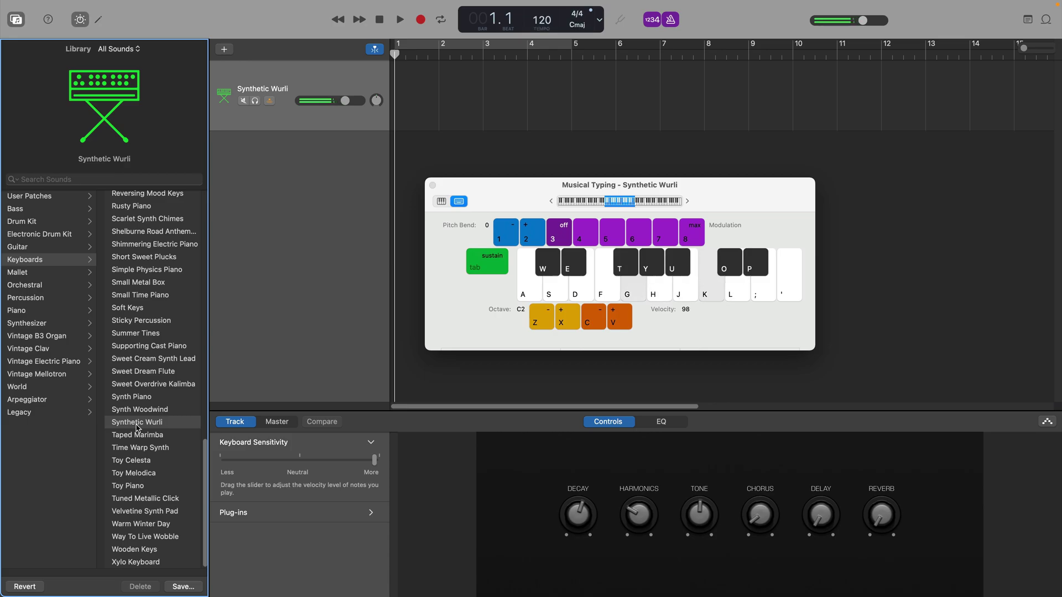
Play C and G7 chords on Smart Strings, then load the Big Square lead
{"action": "key", "text": "k"}
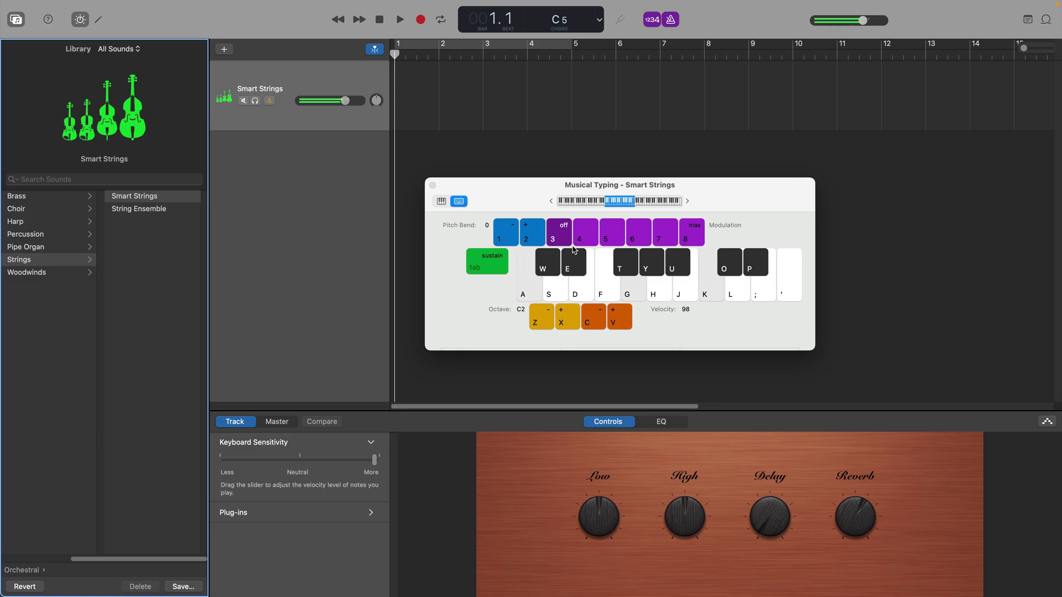
{"action": "key", "text": "semicolon"}
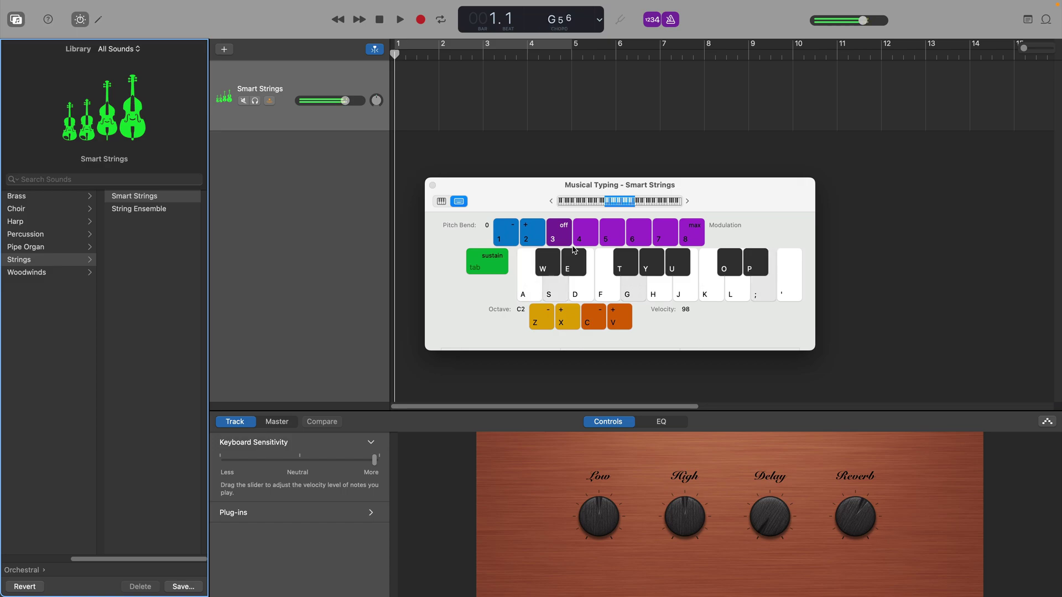
{"action": "key", "text": "d"}
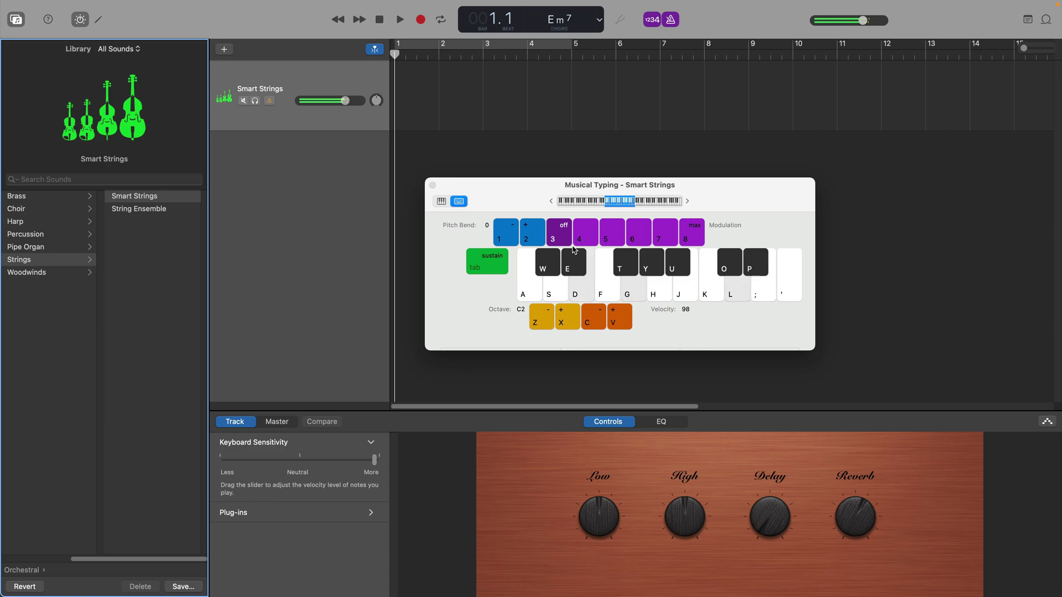
{"action": "key", "text": "k"}
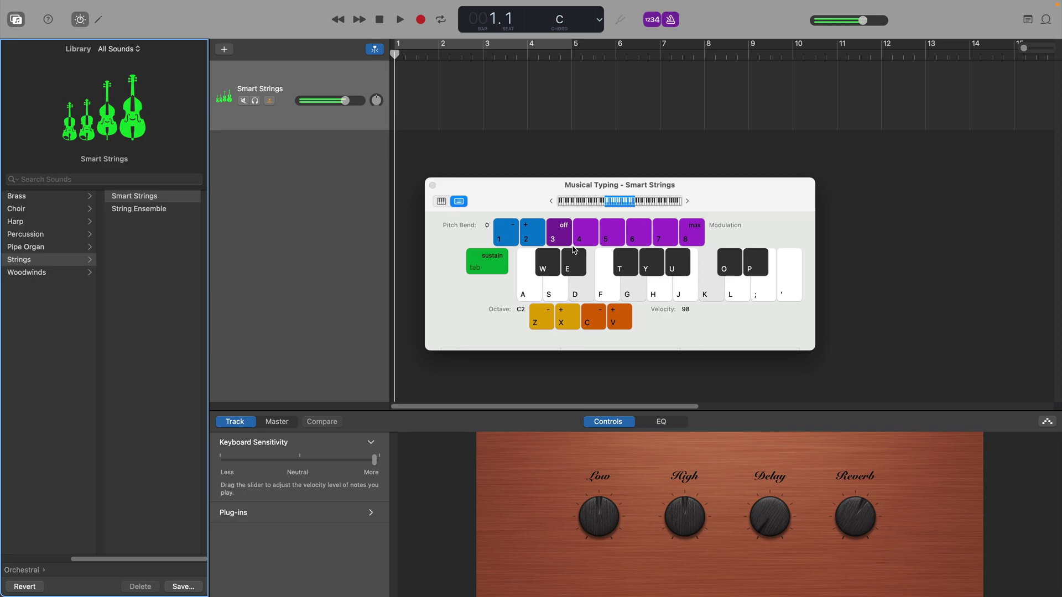
{"action": "key", "text": "f"}
{"action": "key", "text": "g"}
{"action": "key", "text": "j"}
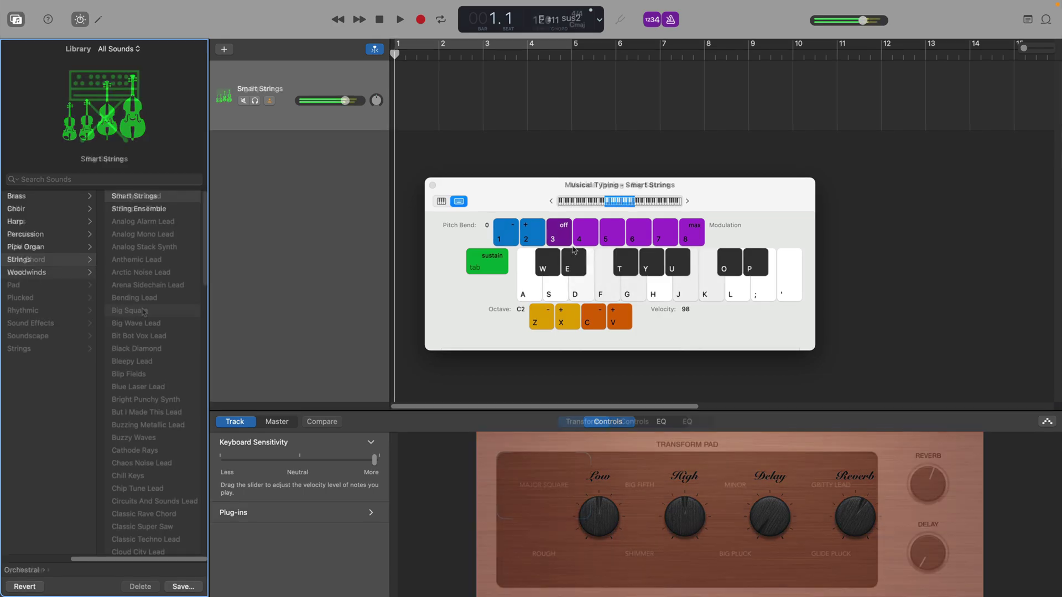
{"action": "left_click", "coordinate": [143, 311]}
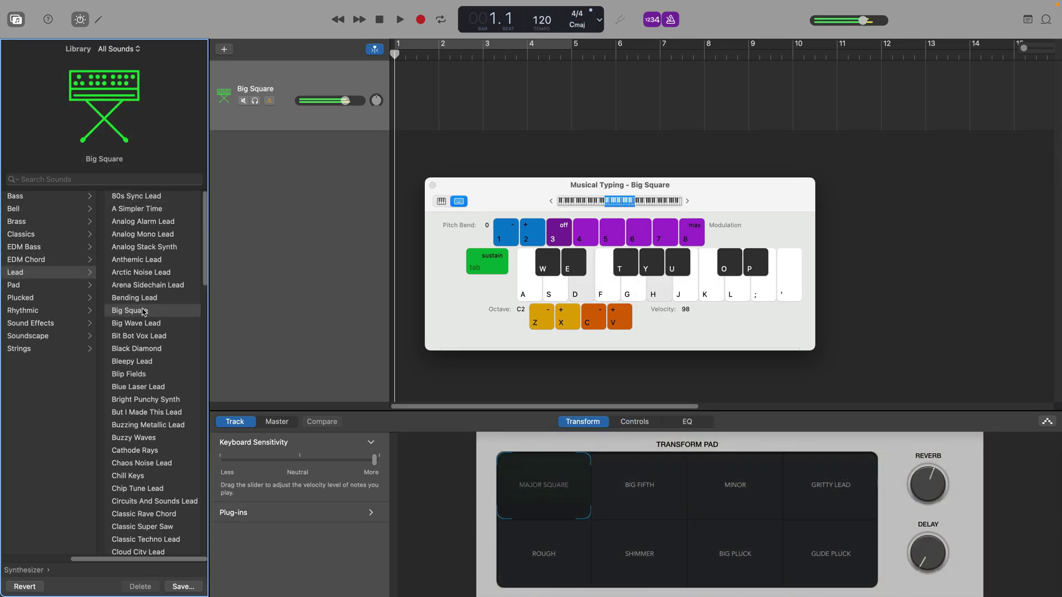
Play a few notes on Big Square, then switch the track to Chip Tune Lead
{"action": "key", "text": "j"}
{"action": "key", "text": "h"}
{"action": "key", "text": "j"}
{"action": "key", "text": "h"}
{"action": "key", "text": "j"}
{"action": "left_click", "coordinate": [138, 488]}
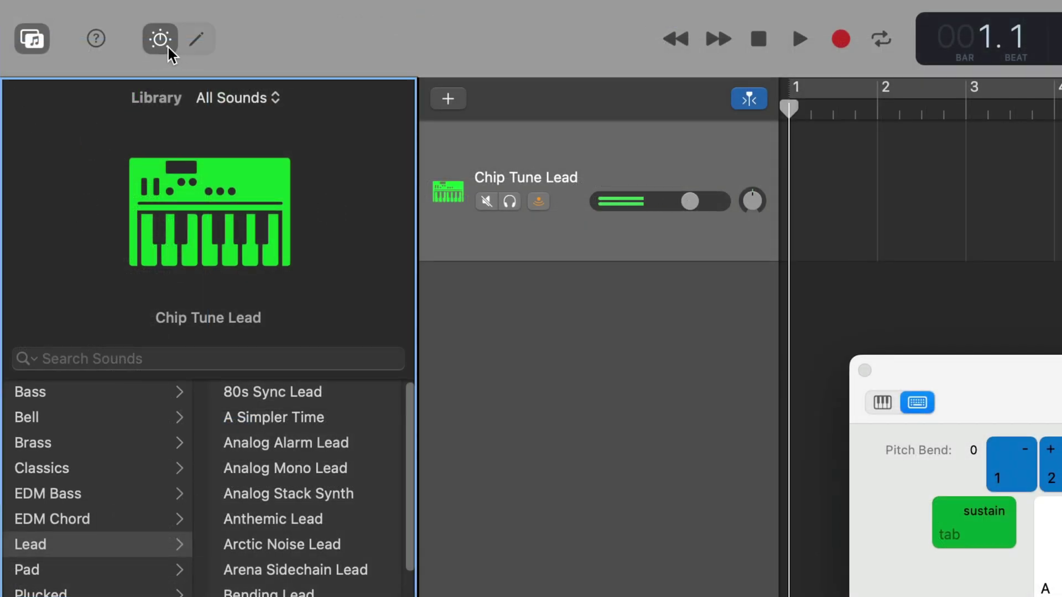
{"action": "key", "text": "Tab"}
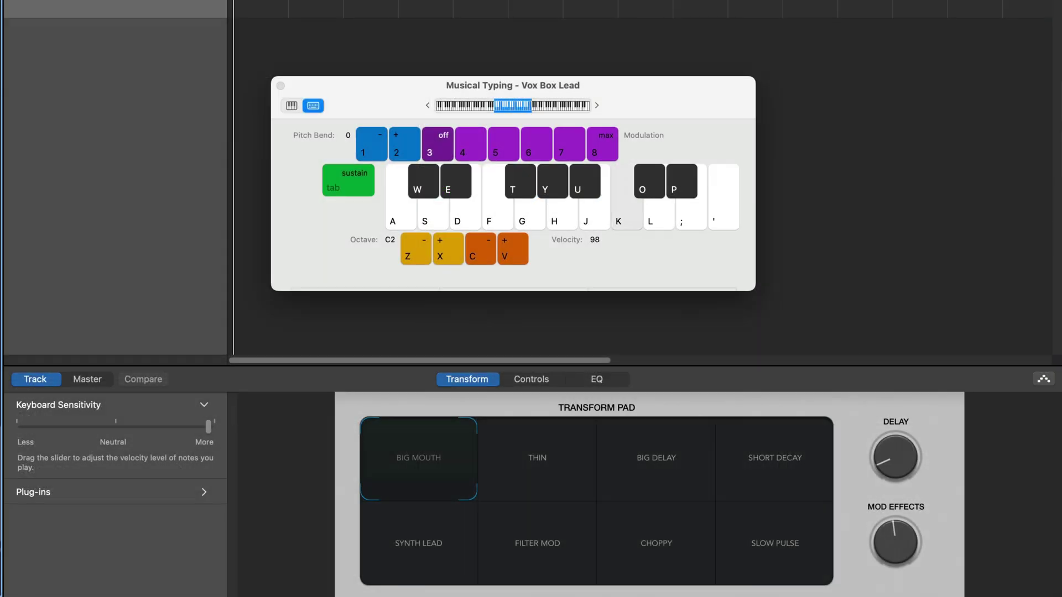
Play Vox Box Lead while morphing through the THIN, BIG DELAY and SYNTH LEAD presets
{"action": "key", "text": "j"}
{"action": "key", "text": "h"}
{"action": "key", "text": "d"}
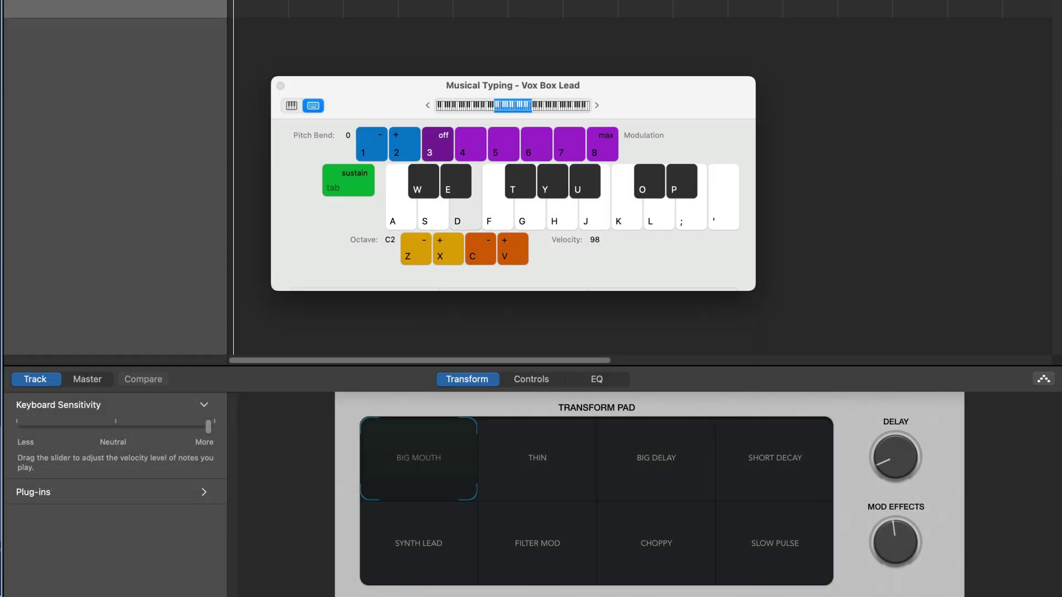
{"action": "left_click", "coordinate": [576, 453]}
{"action": "key", "text": "d"}
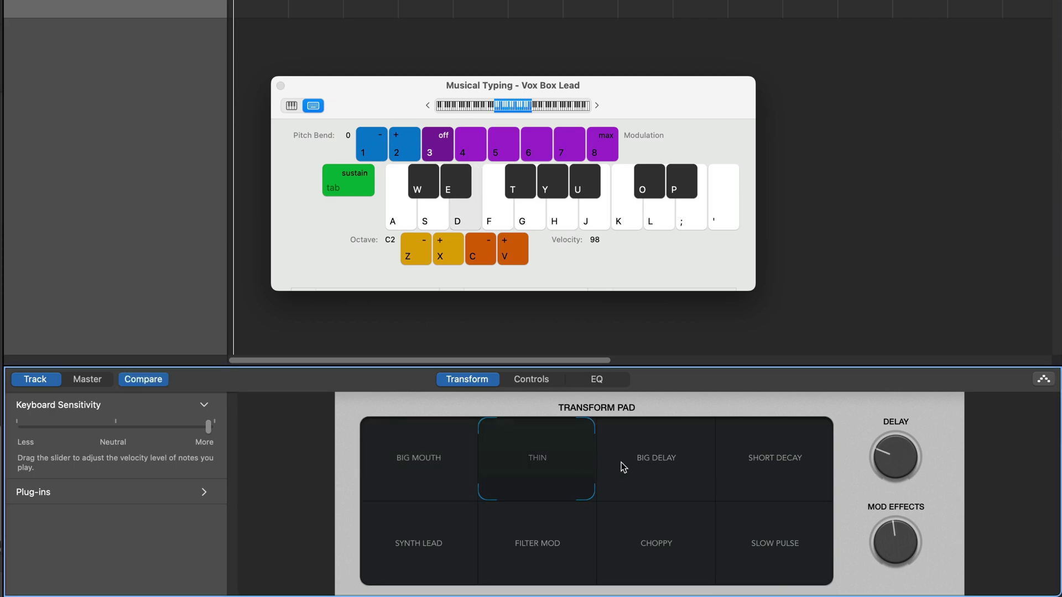
{"action": "left_click", "coordinate": [651, 469]}
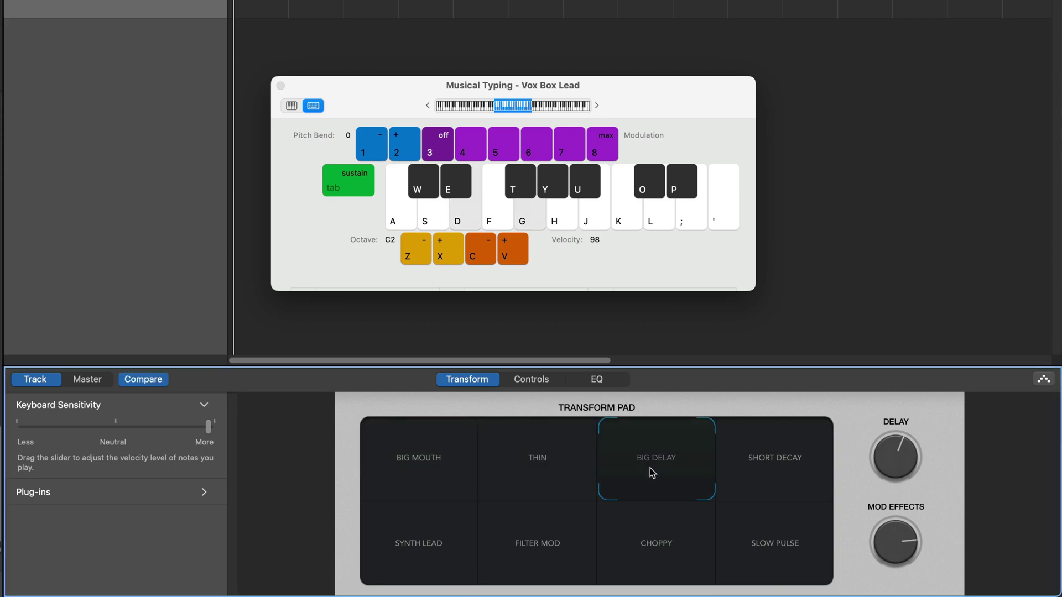
{"action": "key", "text": "d"}
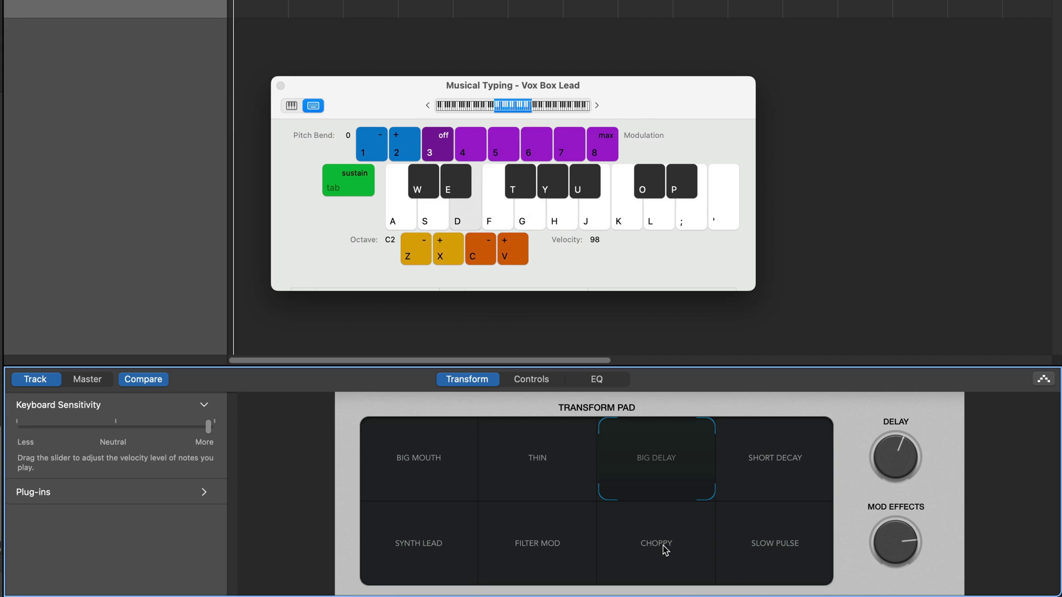
{"action": "left_click", "coordinate": [433, 545]}
Play a melody with the SYNTH LEAD sound
{"action": "key", "text": "g"}
{"action": "key", "text": "h"}
{"action": "key", "text": "j"}
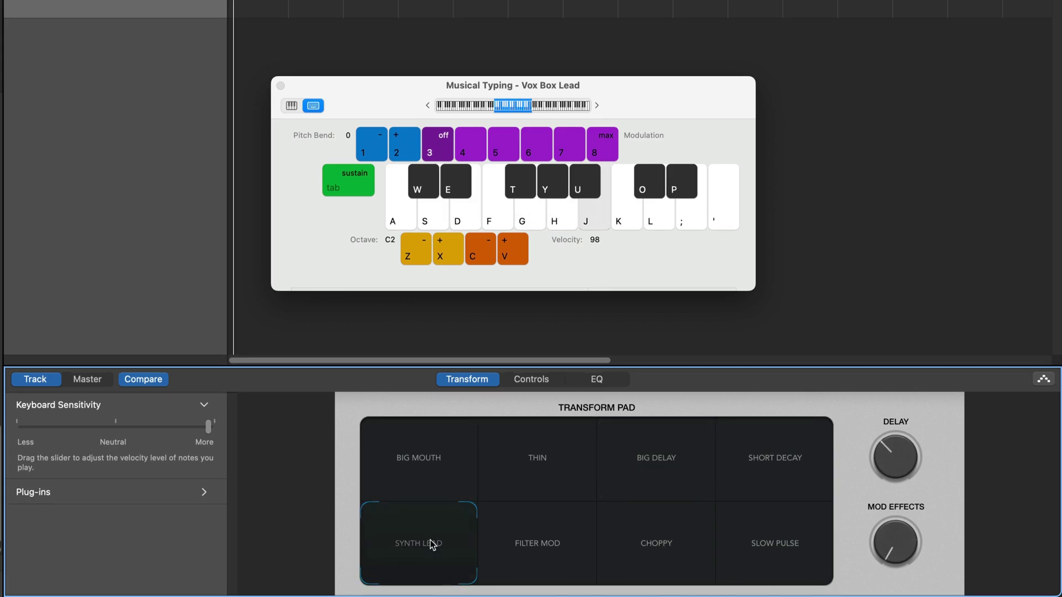
{"action": "key", "text": "k"}
{"action": "key", "text": "j"}
{"action": "key", "text": "h"}
{"action": "key", "text": "g"}
{"action": "key", "text": "d"}
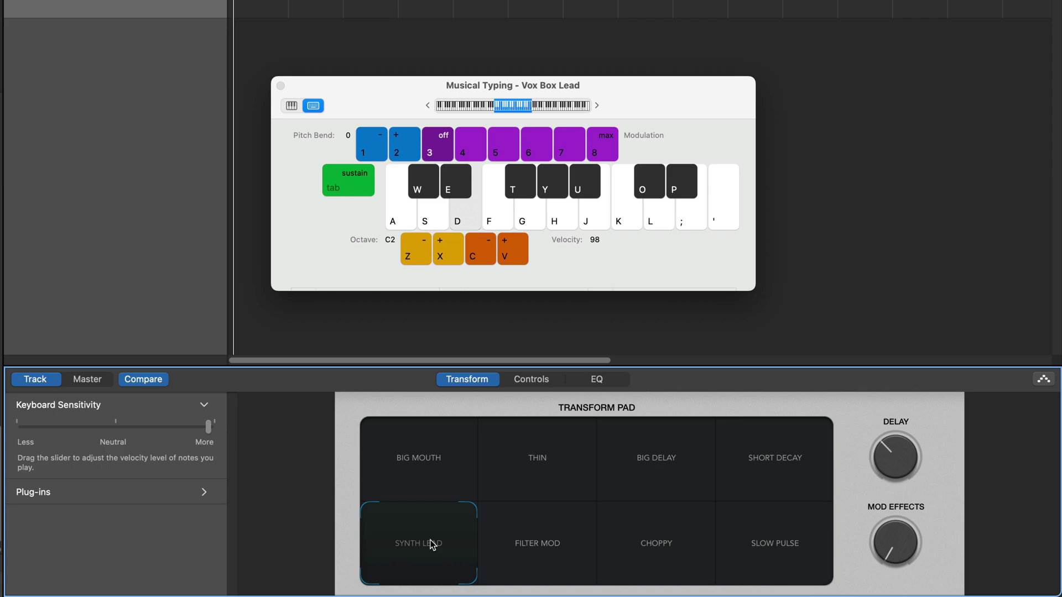
{"action": "key", "text": "g"}
{"action": "key", "text": "h"}
{"action": "key", "text": "j"}
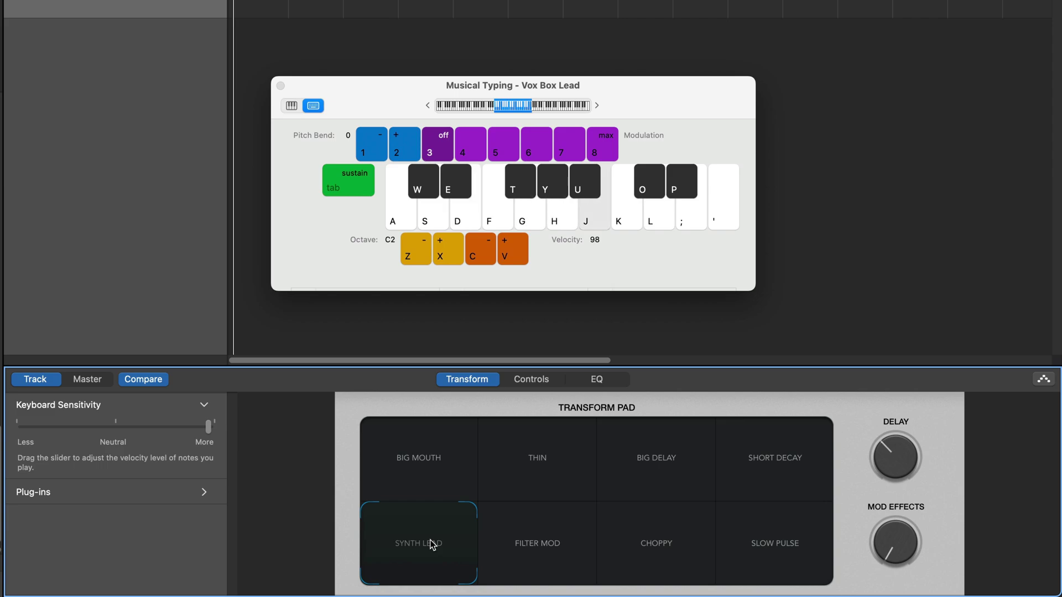
{"action": "key", "text": "k"}
{"action": "key", "text": "j"}
{"action": "key", "text": "h"}
Show the detailed sound controls, shift the pad toward low, and play rising and falling runs
{"action": "left_click", "coordinate": [545, 384]}
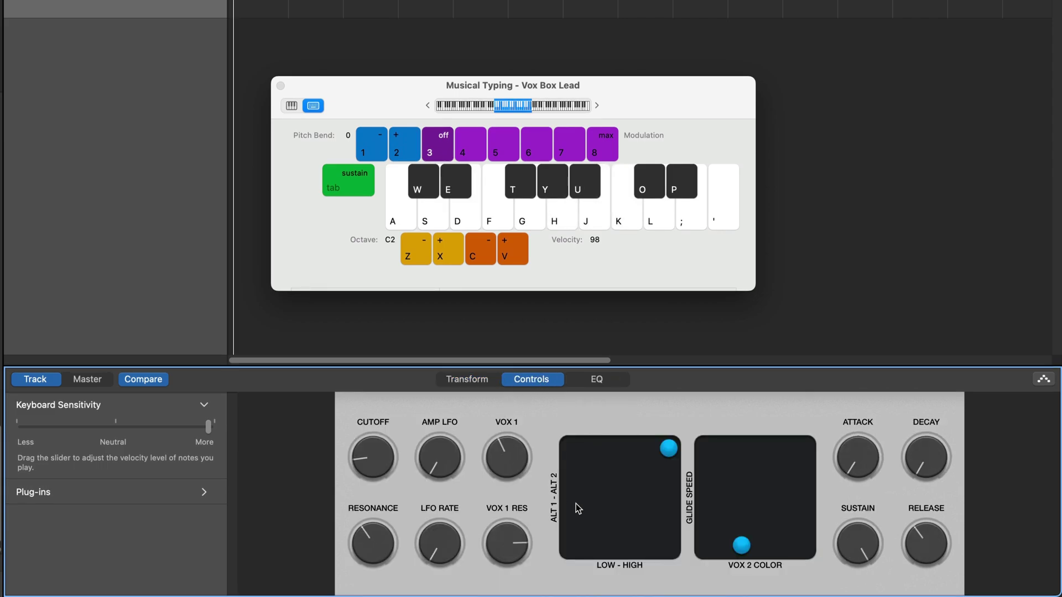
{"action": "left_click_drag", "start_coordinate": [666, 455], "coordinate": [611, 477]}
{"action": "key", "text": "d"}
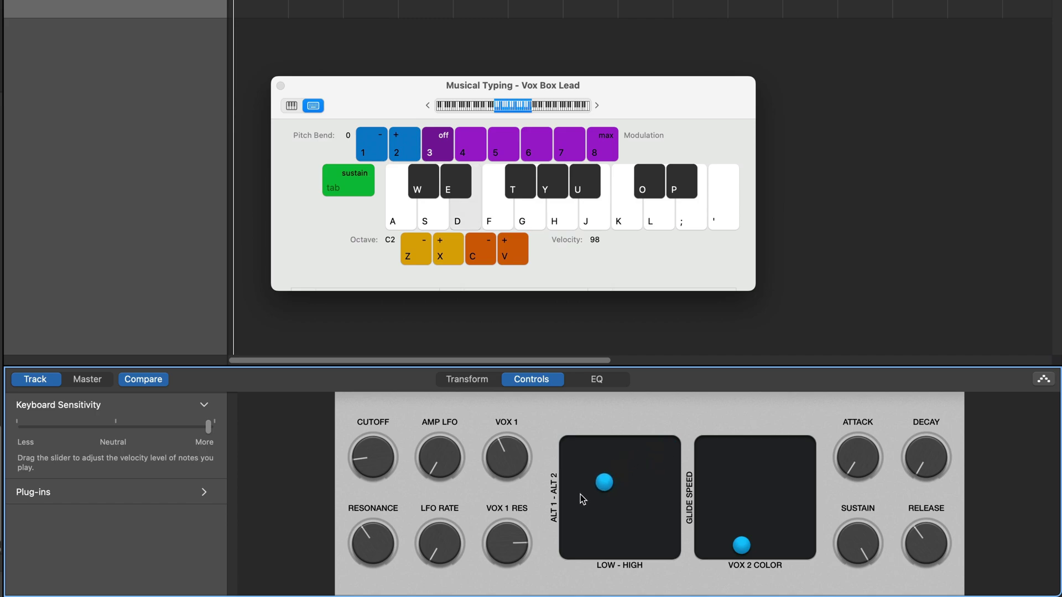
{"action": "key", "text": "d"}
{"action": "key", "text": "g"}
{"action": "key", "text": "h"}
{"action": "key", "text": "j"}
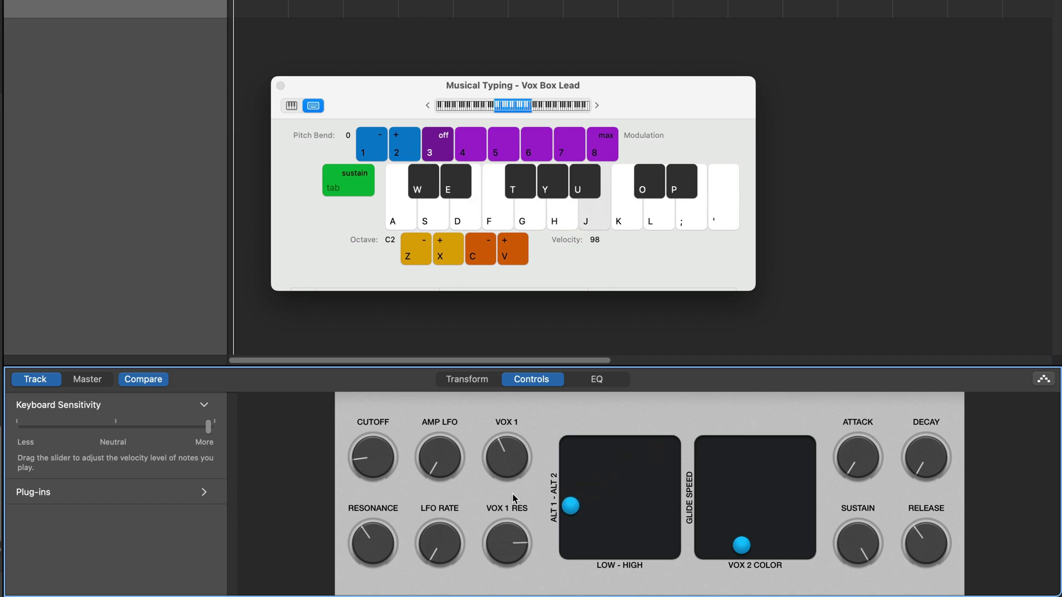
{"action": "key", "text": "k"}
{"action": "key", "text": "j"}
{"action": "key", "text": "h"}
{"action": "key", "text": "g"}
{"action": "key", "text": "d"}
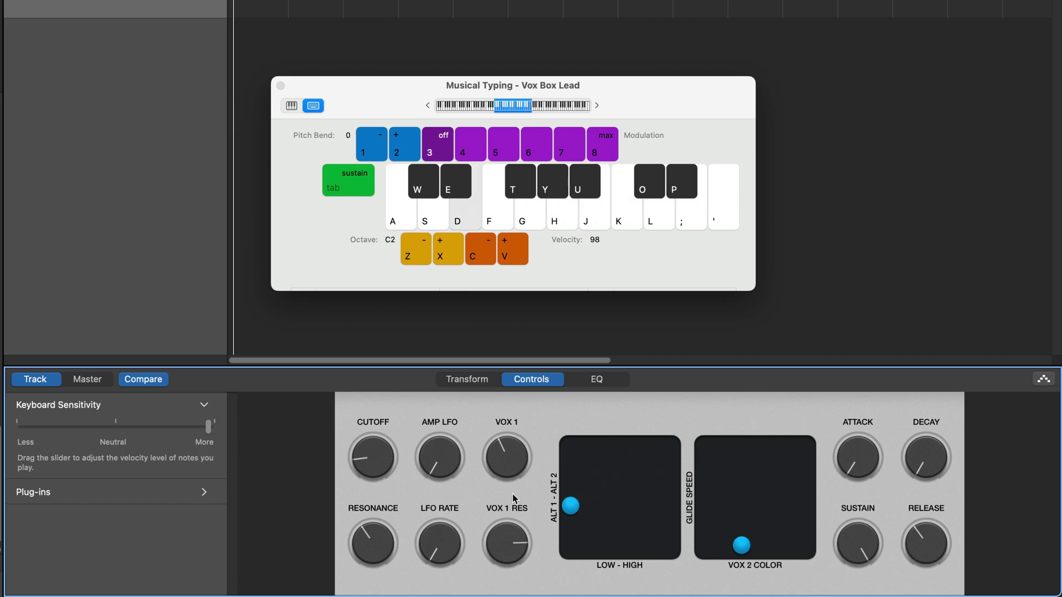
Play runs up and back and a short melody with the new pad setting
{"action": "key", "text": "d"}
{"action": "key", "text": "g"}
{"action": "key", "text": "h"}
{"action": "key", "text": "j"}
{"action": "key", "text": "k"}
{"action": "key", "text": "j"}
{"action": "key", "text": "h"}
{"action": "key", "text": "g"}
{"action": "key", "text": "h"}
{"action": "key", "text": "j"}
{"action": "key", "text": "k"}
{"action": "key", "text": "j"}
{"action": "key", "text": "h"}
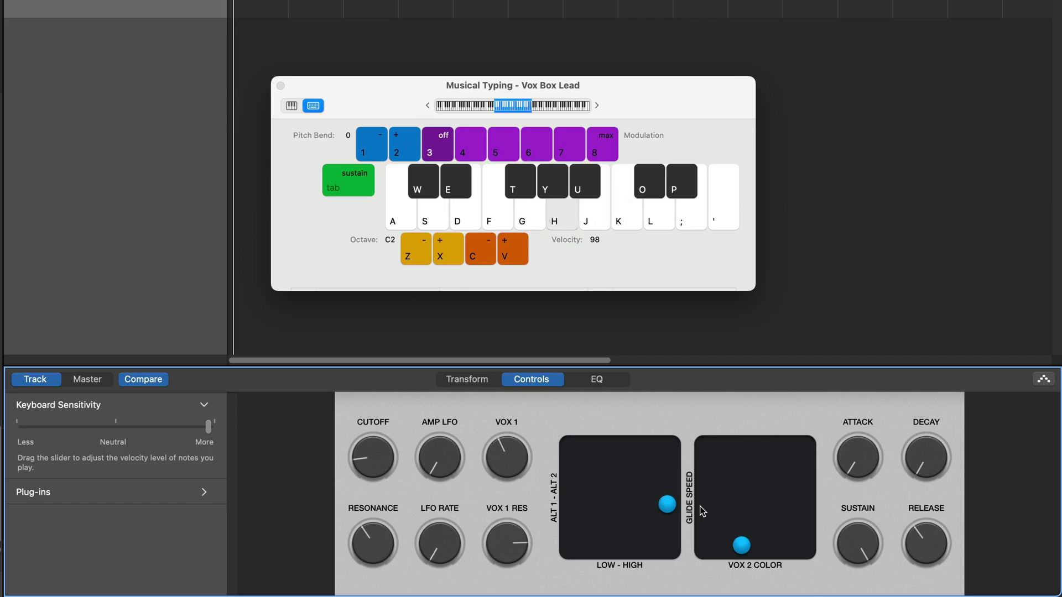
{"action": "key", "text": "g"}
{"action": "key", "text": "d"}
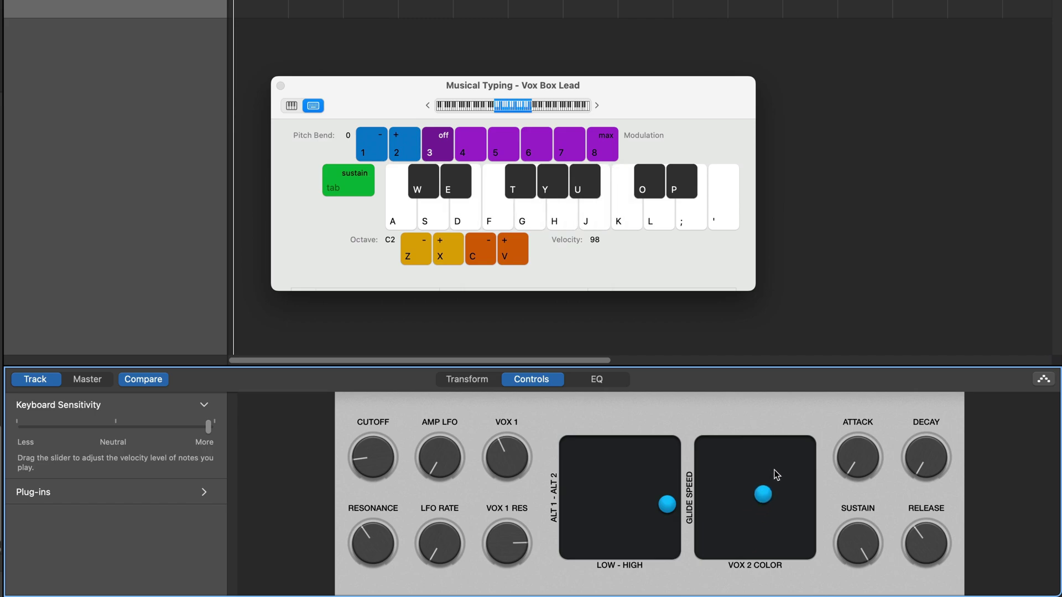
{"action": "key", "text": "d"}
Raise glide speed and lower Vox 2 colour on the pad, then play the melody again
{"action": "left_click_drag", "start_coordinate": [782, 458], "coordinate": [705, 476]}
{"action": "key", "text": "k"}
{"action": "key", "text": "j"}
{"action": "key", "text": "h"}
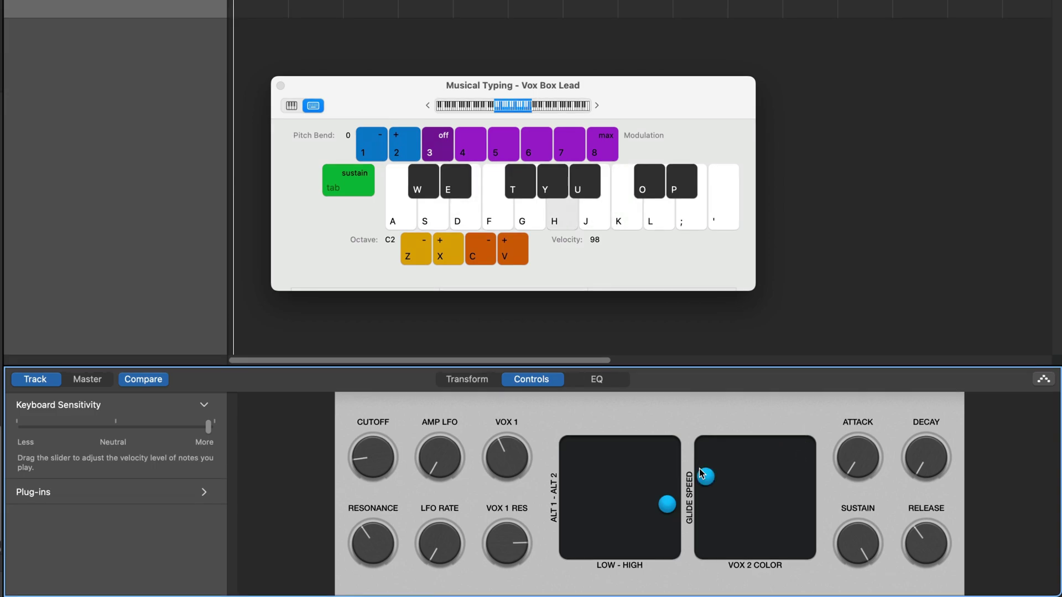
{"action": "key", "text": "g"}
{"action": "key", "text": "d"}
{"action": "key", "text": "g"}
{"action": "key", "text": "h"}
{"action": "key", "text": "j"}
{"action": "key", "text": "d"}
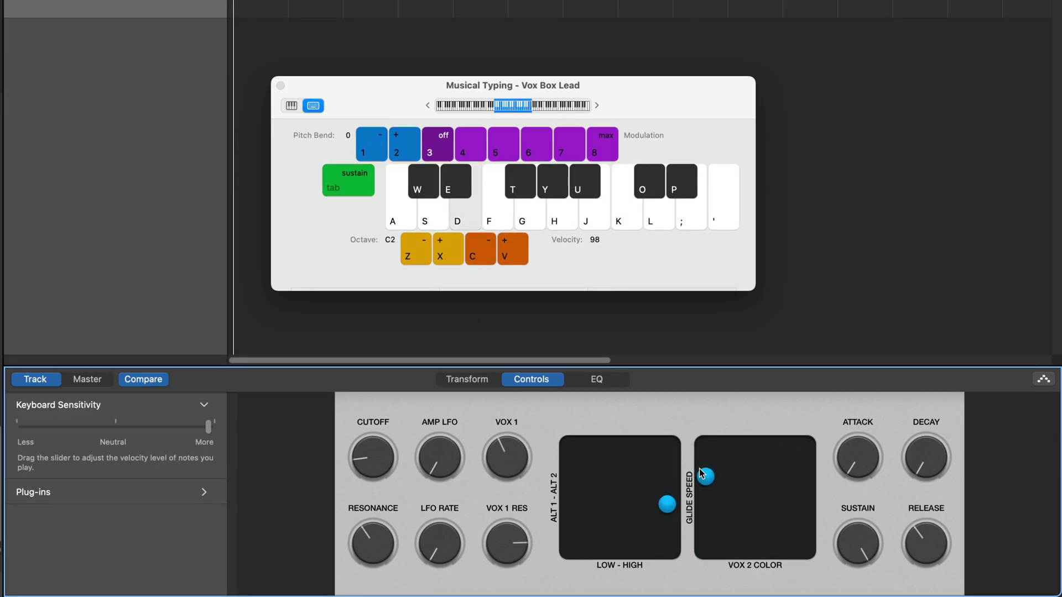
{"action": "key", "text": "g"}
{"action": "key", "text": "h"}
{"action": "key", "text": "j"}
{"action": "key", "text": "k"}
{"action": "key", "text": "j"}
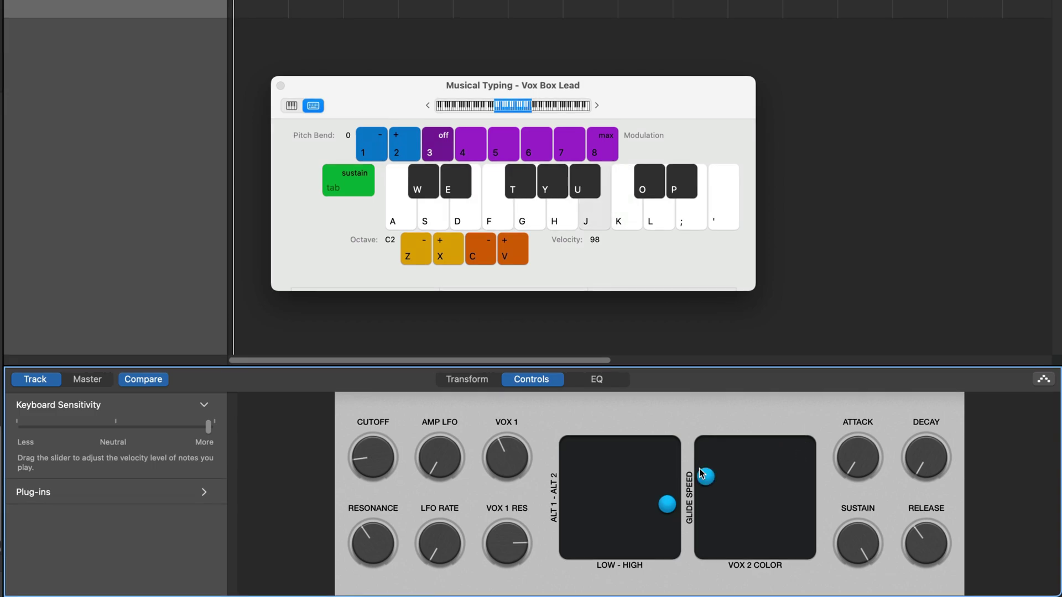
{"action": "key", "text": "h"}
{"action": "key", "text": "g"}
{"action": "key", "text": "d"}
{"action": "key", "text": "g"}
{"action": "key", "text": "h"}
{"action": "key", "text": "j"}
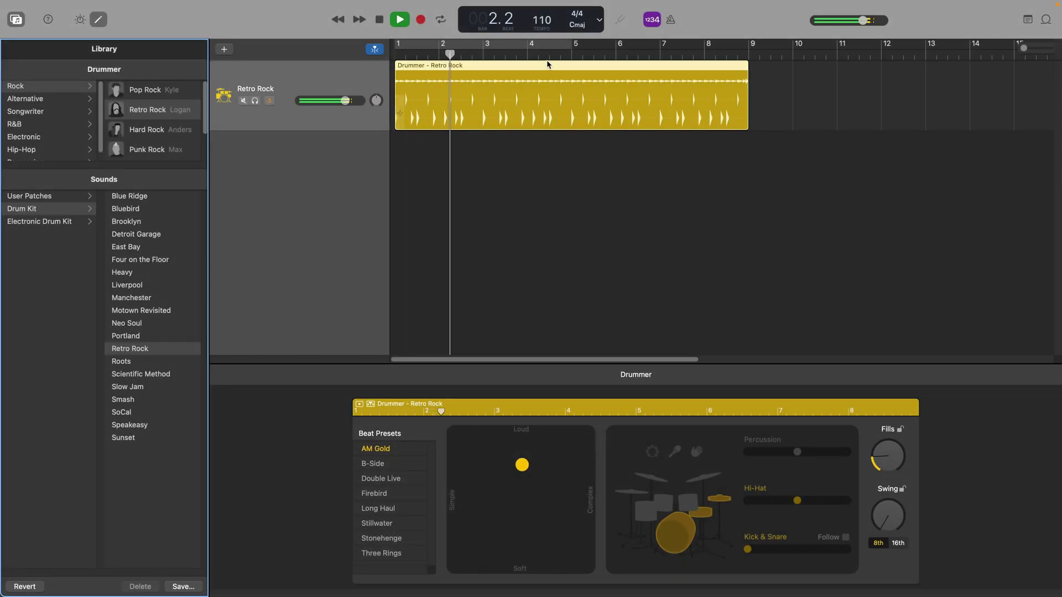
Turn on Cycle to loop bars 1–5 and start the drum playback
{"action": "left_click", "coordinate": [542, 104]}
{"action": "key", "text": "c"}
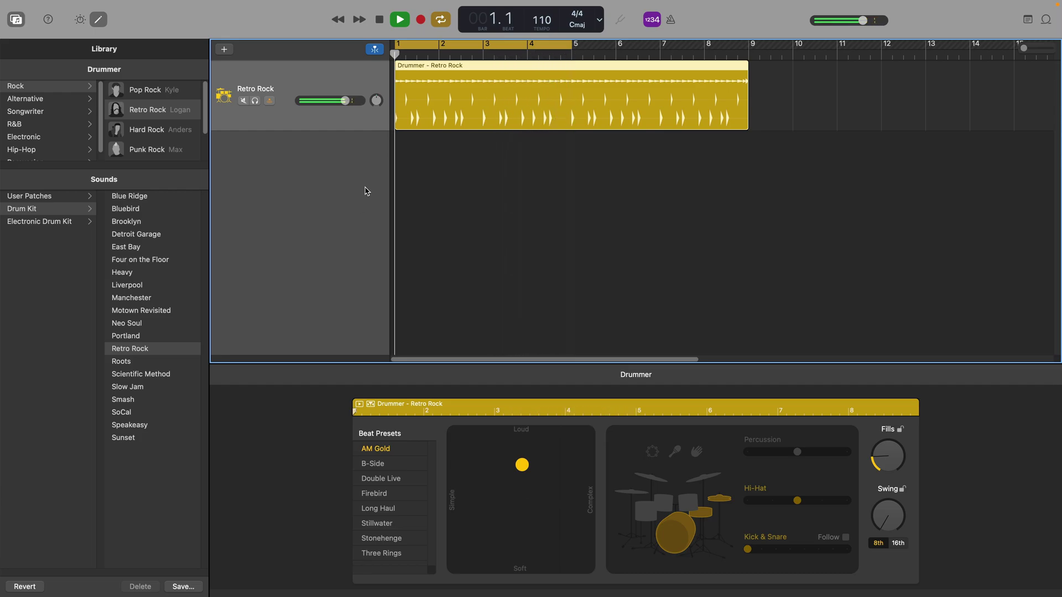
Hide and reopen the library, choose the Hard Rock drummer and start playback
{"action": "left_click", "coordinate": [16, 20]}
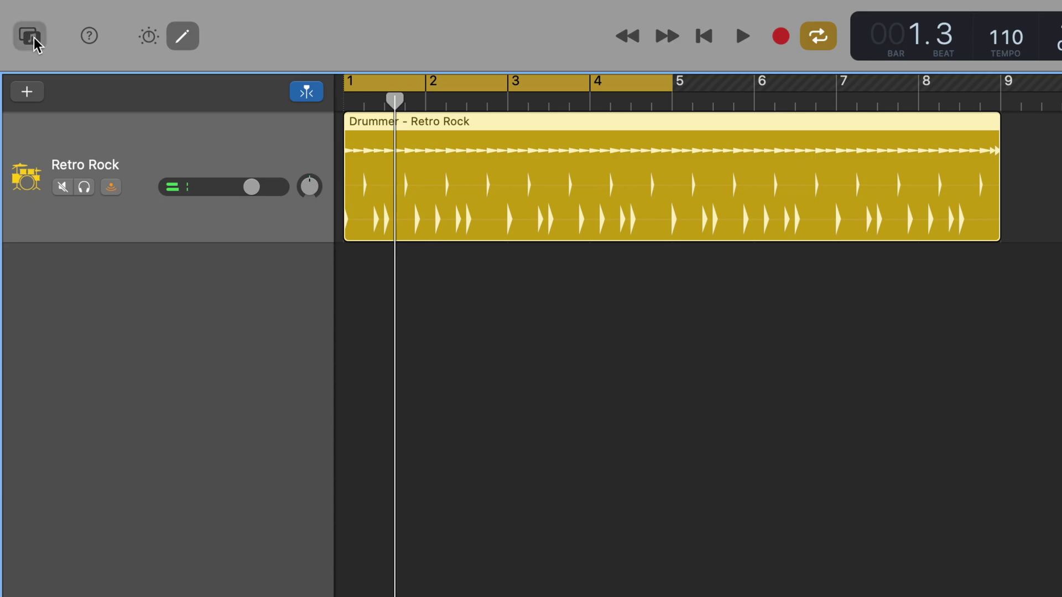
{"action": "left_click", "coordinate": [30, 36]}
{"action": "left_click", "coordinate": [30, 37]}
{"action": "left_click", "coordinate": [29, 37]}
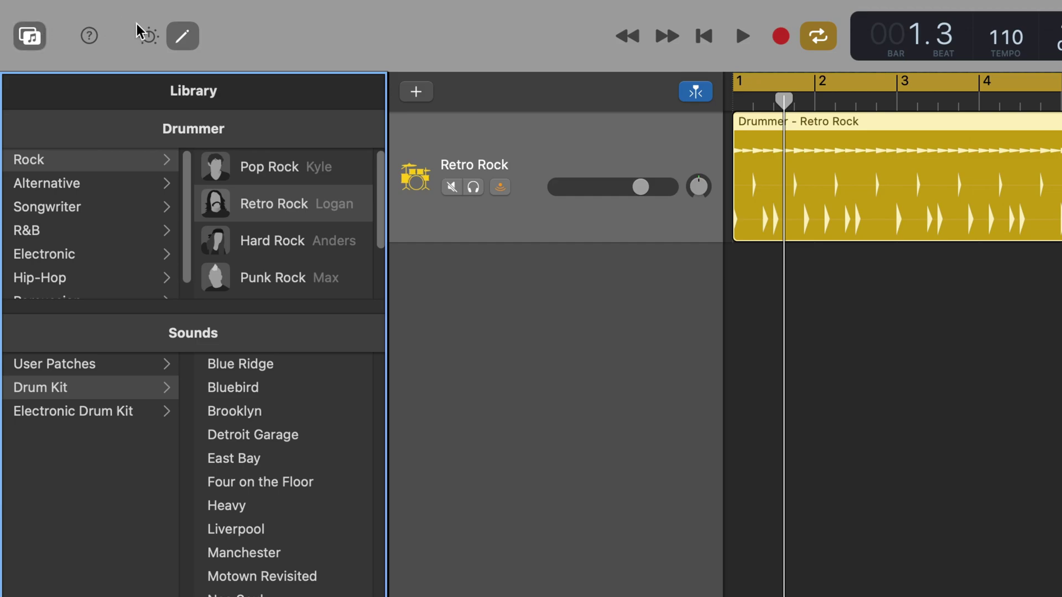
{"action": "left_click", "coordinate": [280, 244]}
{"action": "key", "text": "space"}
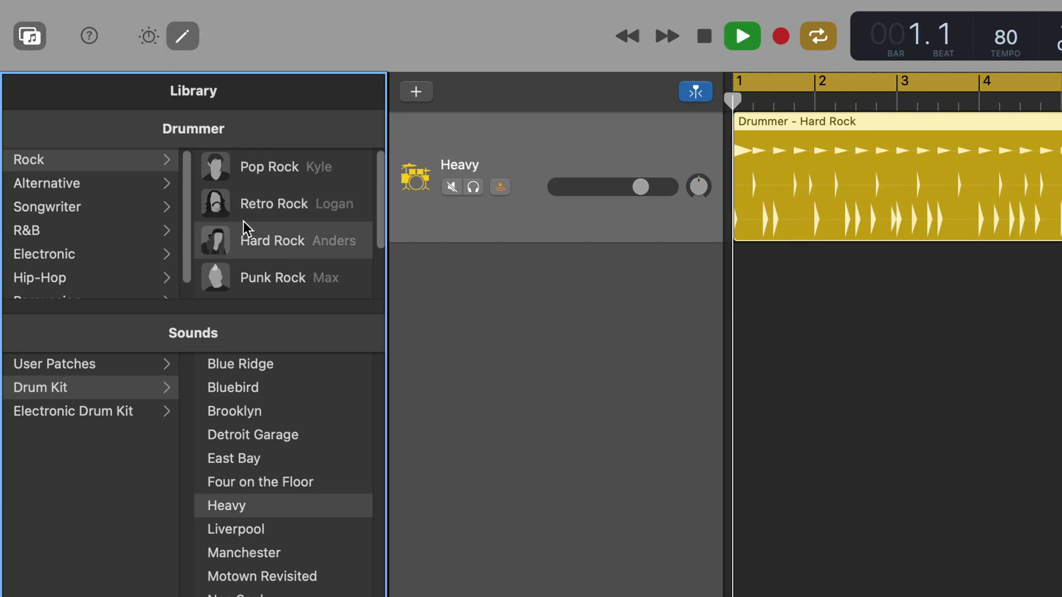
Audition the Britpop, Neo Soul and Trap drummers, settling on Hip-Hop Boom Bap
{"action": "scroll", "coordinate": [246, 229], "scroll_direction": "down", "scroll_amount": 3}
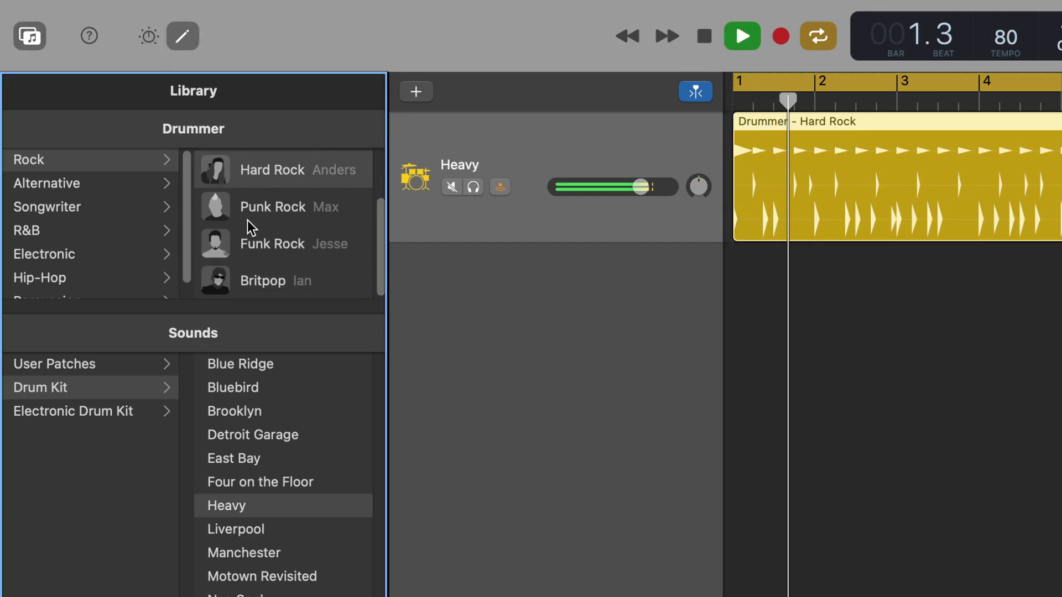
{"action": "left_click", "coordinate": [278, 283]}
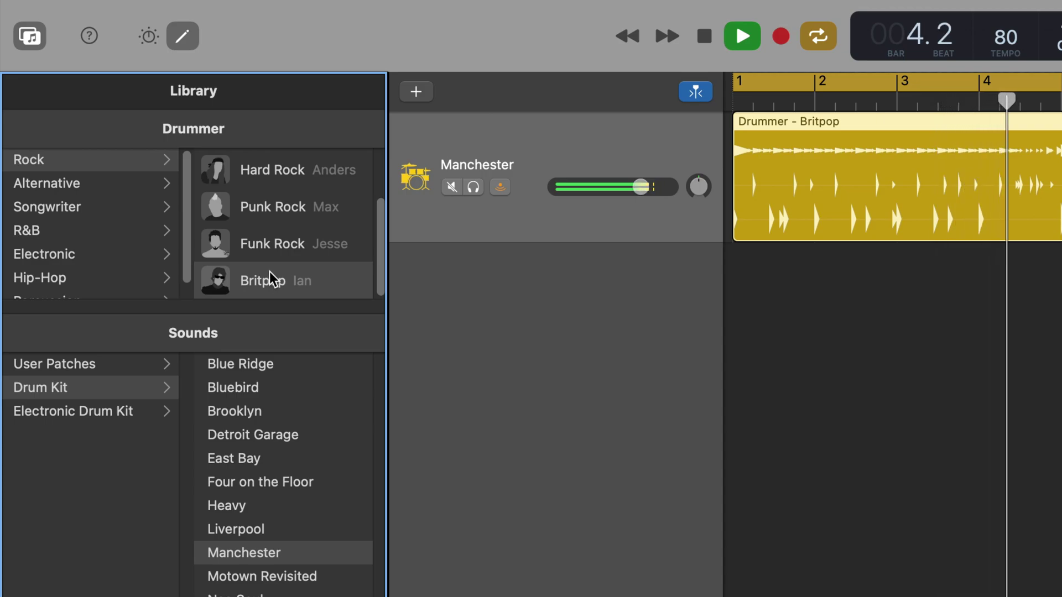
{"action": "left_click", "coordinate": [85, 230]}
{"action": "left_click", "coordinate": [254, 201]}
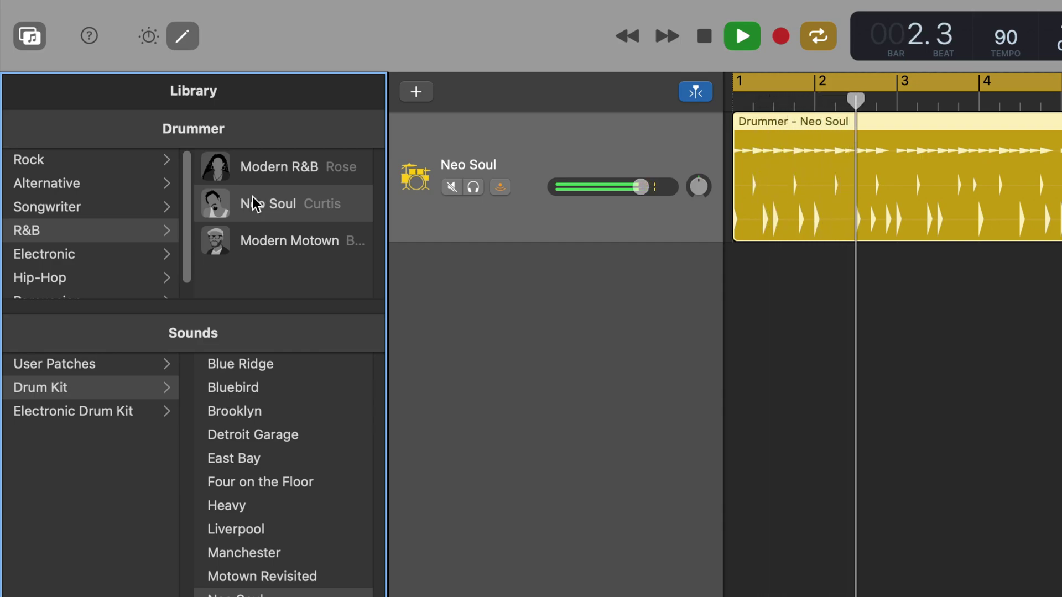
{"action": "scroll", "coordinate": [48, 230], "scroll_direction": "down", "scroll_amount": 1}
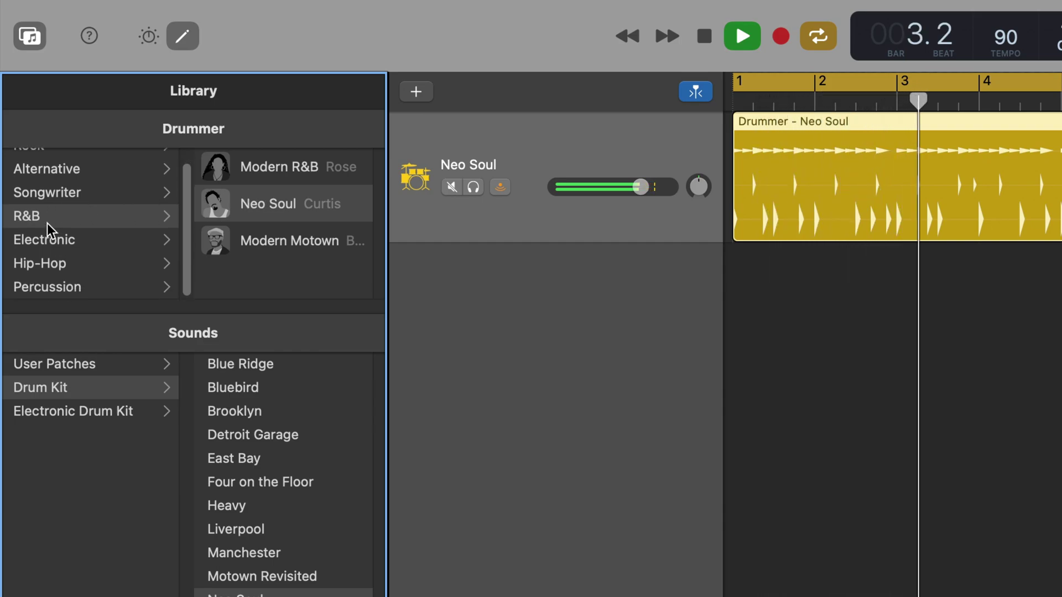
{"action": "left_click", "coordinate": [57, 266]}
{"action": "left_click", "coordinate": [317, 170]}
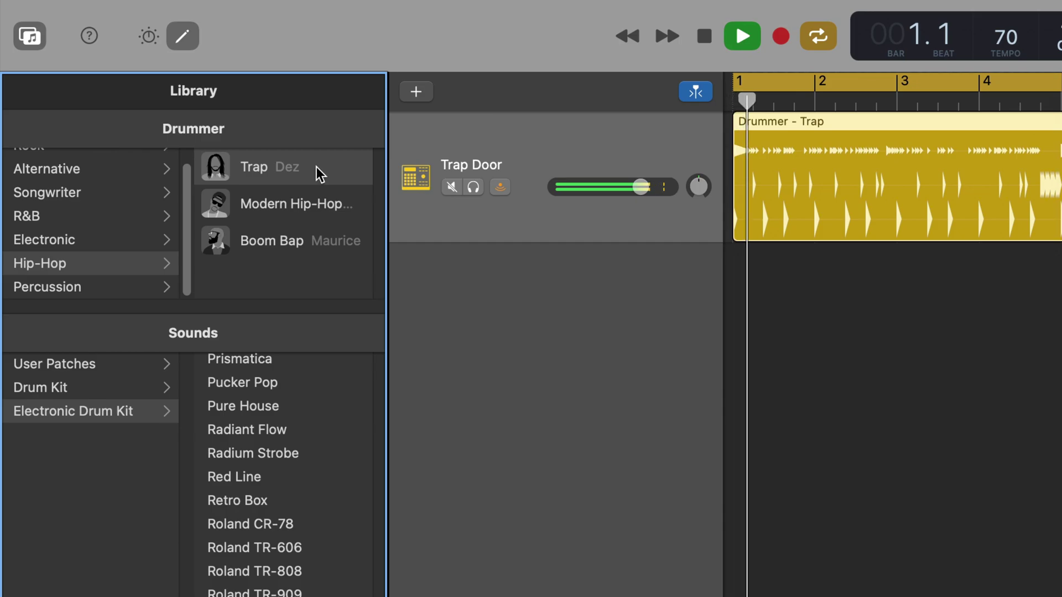
{"action": "left_click", "coordinate": [315, 243]}
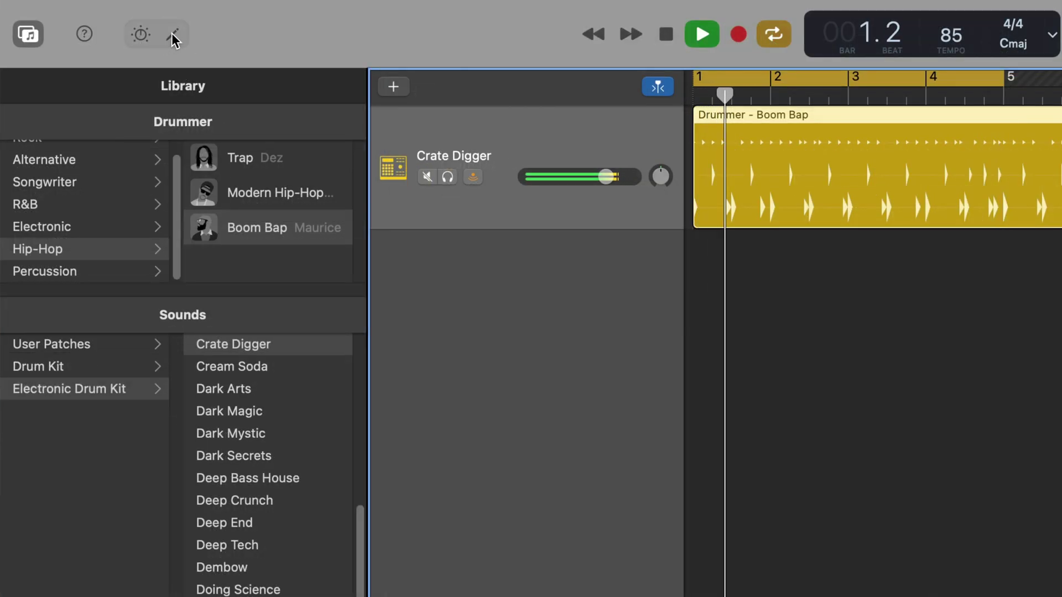
Simplify the Boom Bap beat, add sparse percussion, claps and shaker, raise fills, minimise hi-hat
{"action": "left_click", "coordinate": [172, 34]}
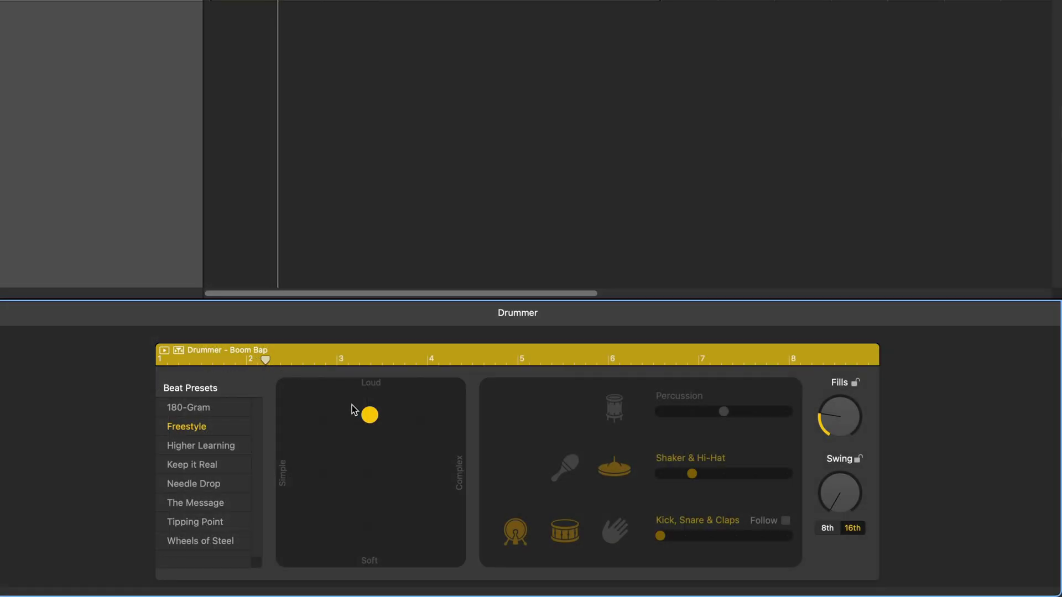
{"action": "left_click_drag", "start_coordinate": [367, 416], "coordinate": [305, 427]}
{"action": "left_click", "coordinate": [615, 409]}
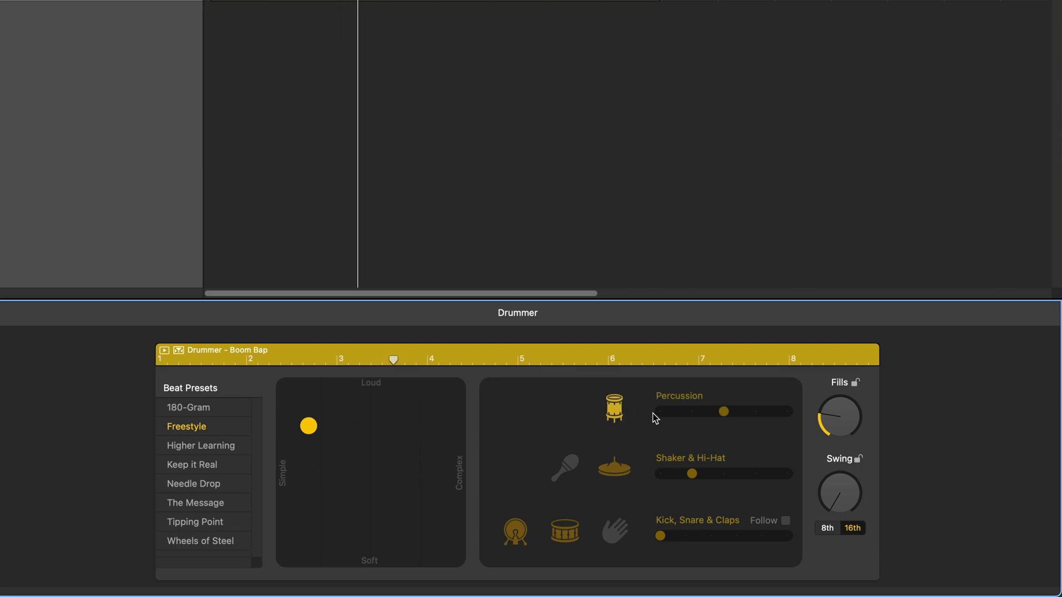
{"action": "left_click_drag", "start_coordinate": [724, 412], "coordinate": [702, 416]}
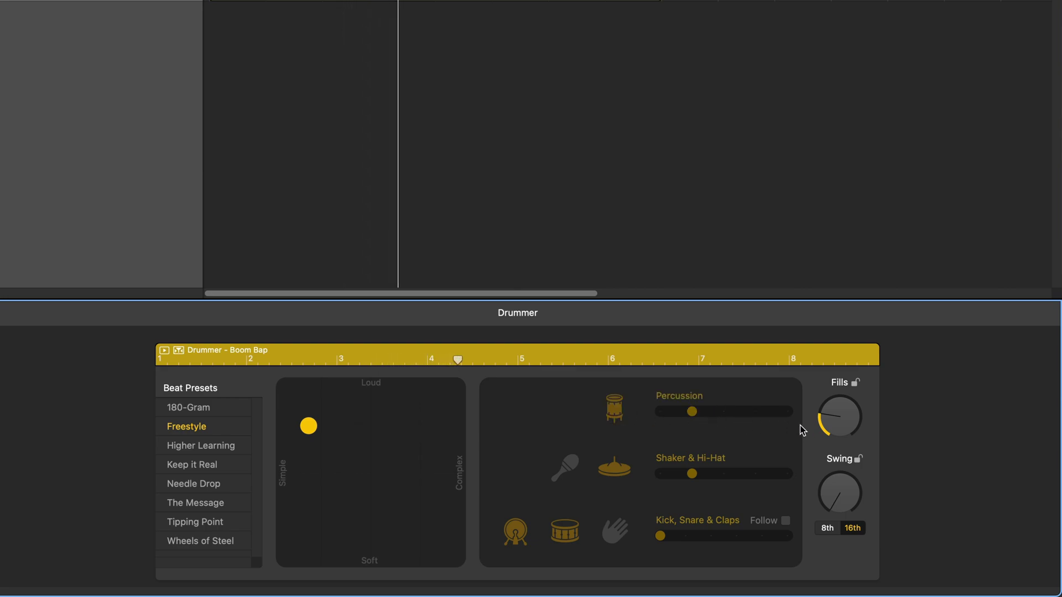
{"action": "left_click_drag", "start_coordinate": [841, 422], "coordinate": [860, 385]}
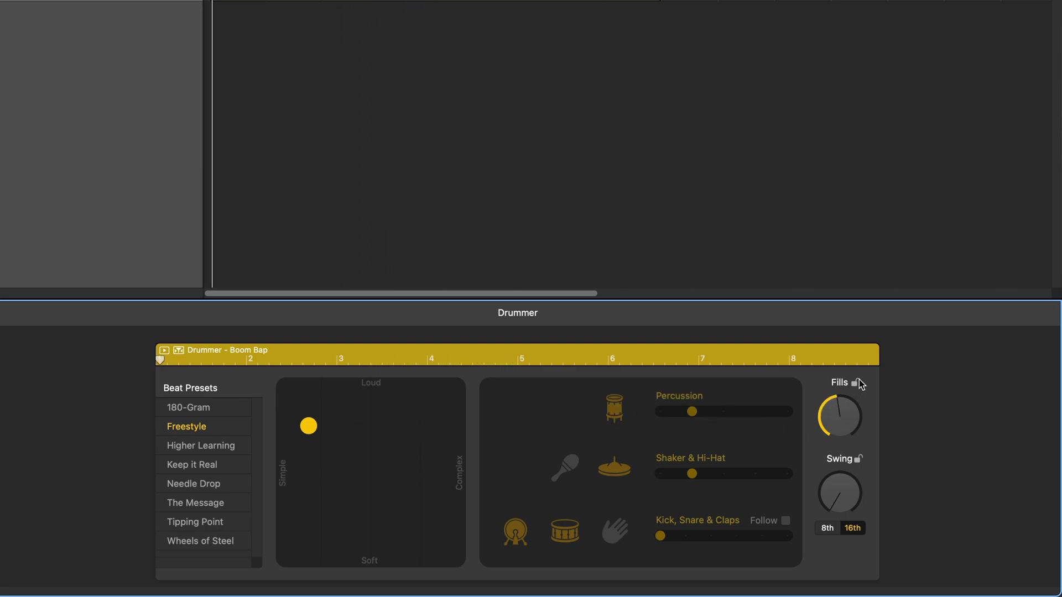
{"action": "left_click", "coordinate": [613, 530]}
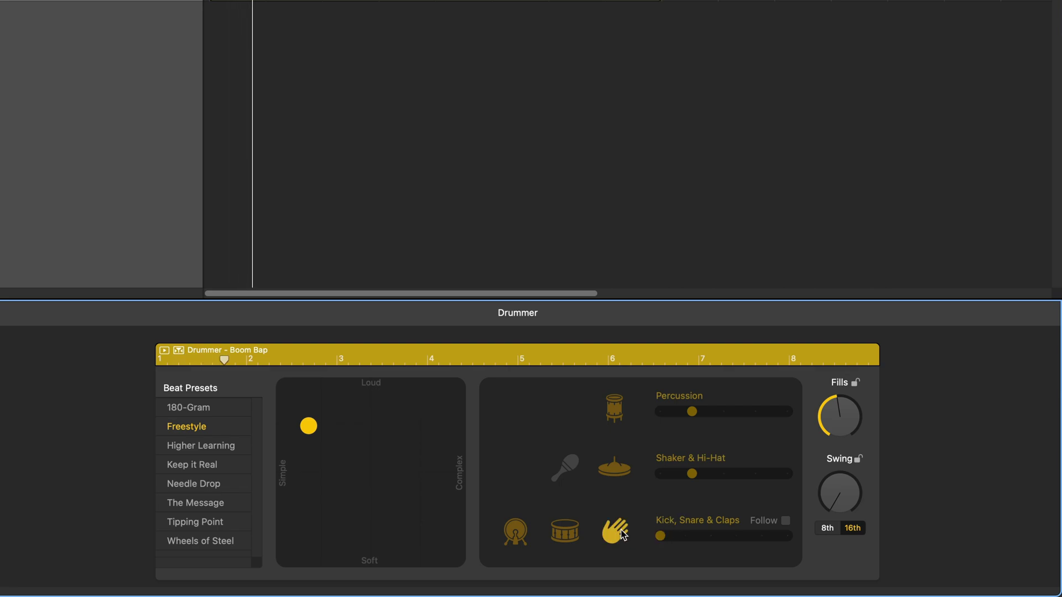
{"action": "left_click_drag", "start_coordinate": [661, 536], "coordinate": [685, 537]}
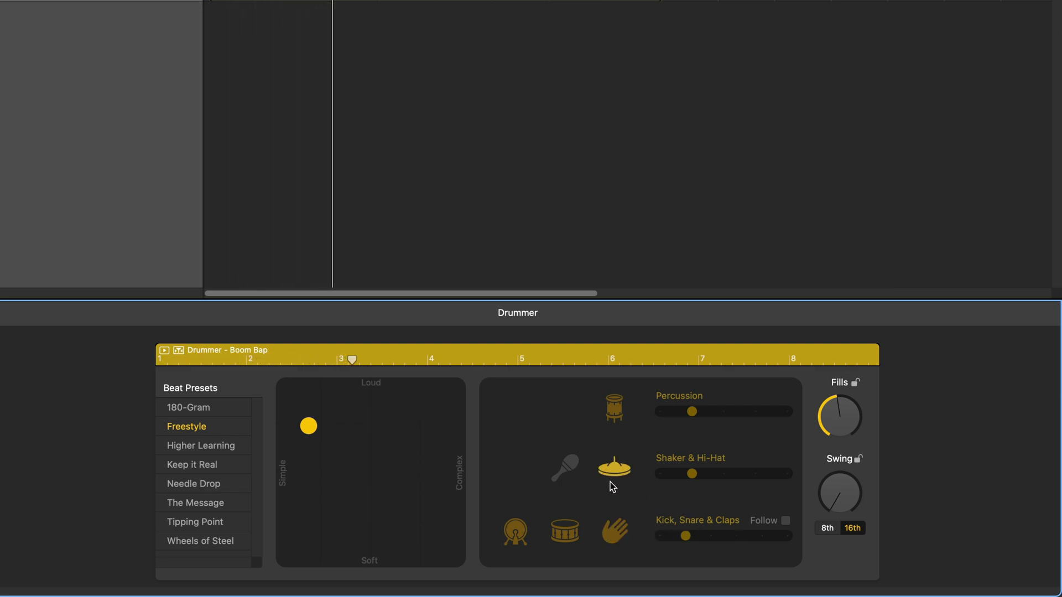
{"action": "left_click", "coordinate": [567, 469]}
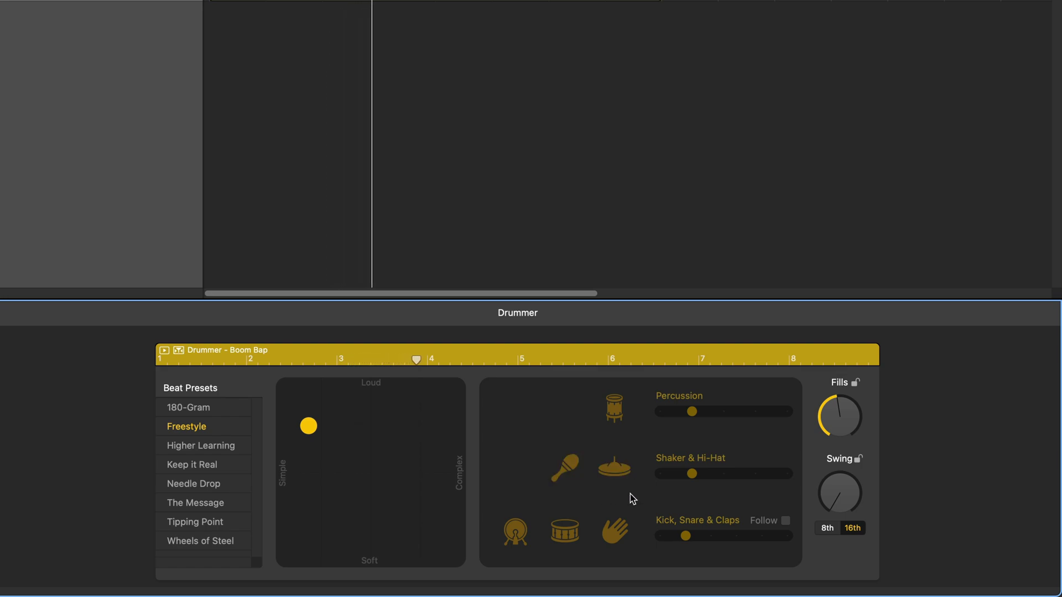
{"action": "left_click", "coordinate": [663, 473]}
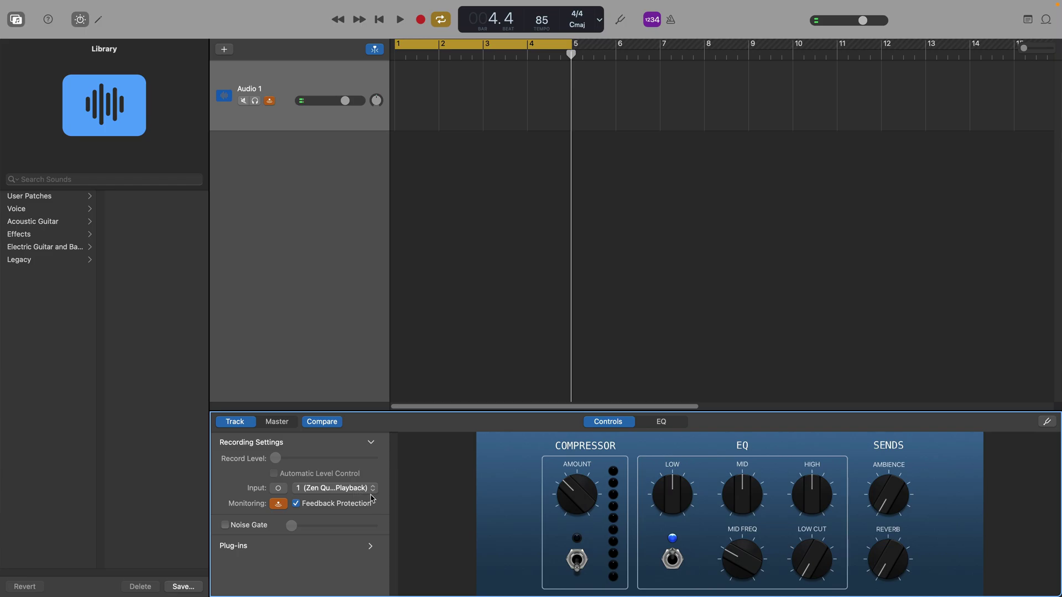
Keep input 1 as the recording source and record a take on Audio 1
{"action": "left_click", "coordinate": [374, 489]}
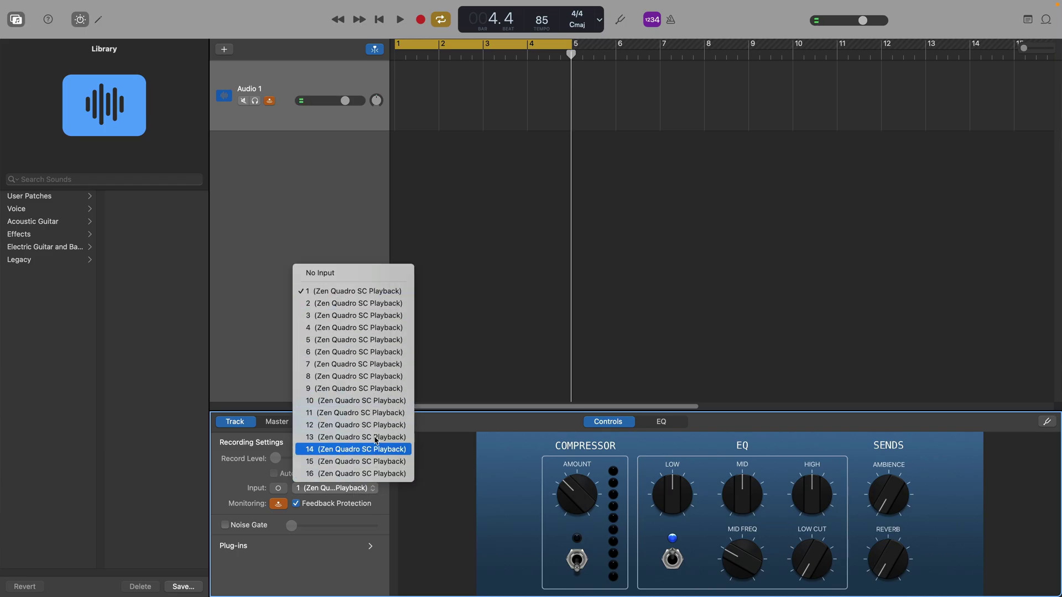
{"action": "left_click", "coordinate": [354, 291]}
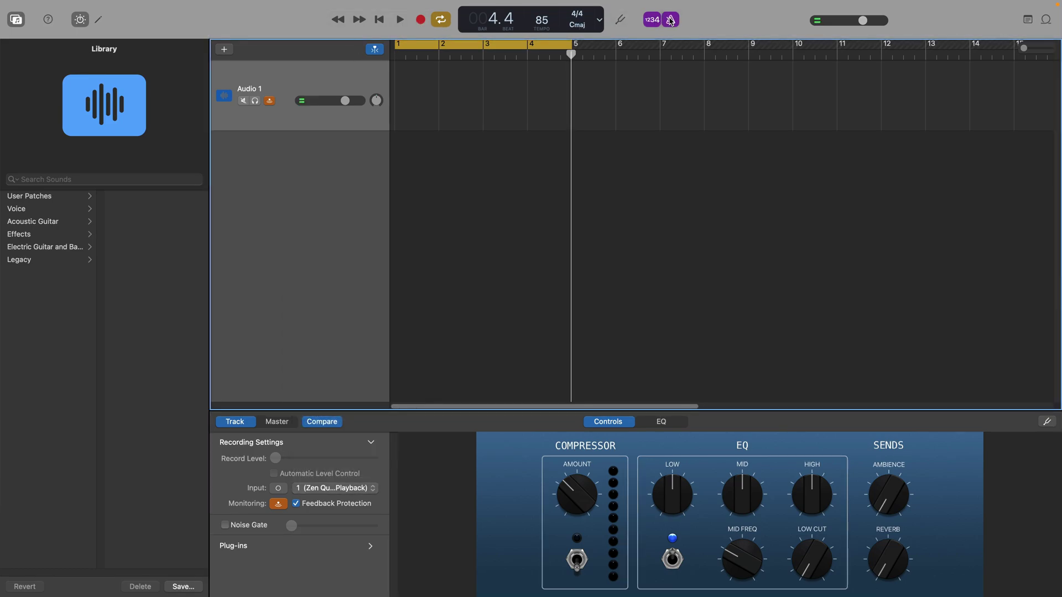
{"action": "left_click", "coordinate": [421, 20]}
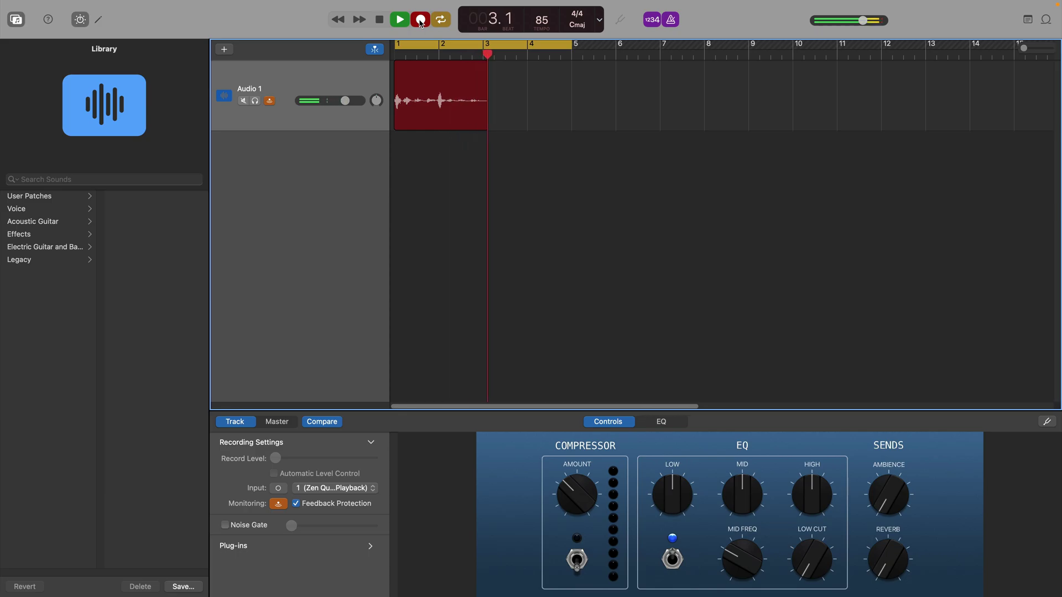
Stop the vocal take and play it back with the Edge Vocal voice patch
{"action": "left_click", "coordinate": [420, 20]}
{"action": "left_click", "coordinate": [16, 20]}
{"action": "left_click", "coordinate": [15, 20]}
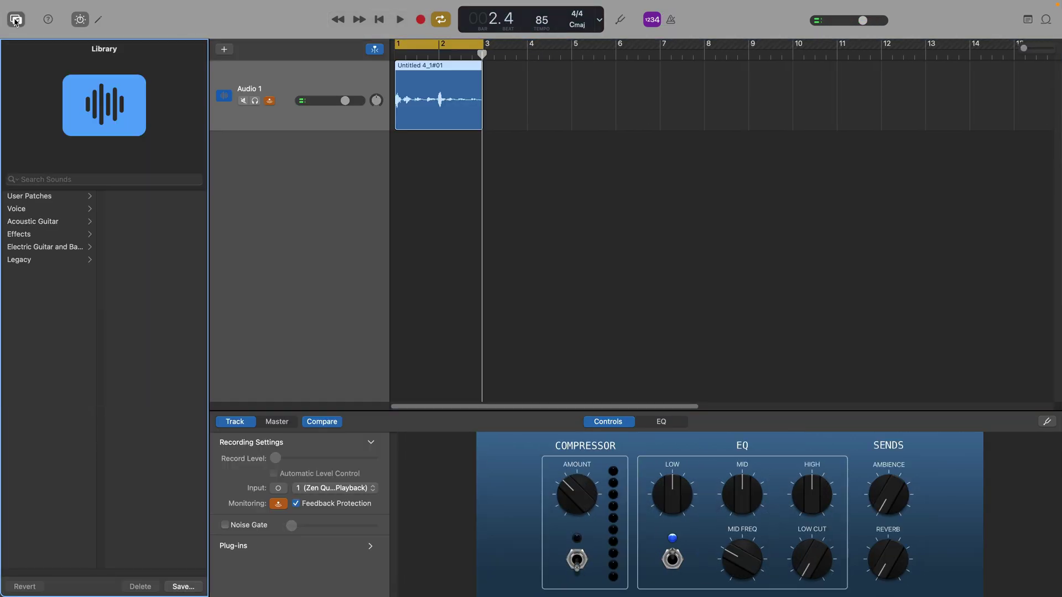
{"action": "left_click", "coordinate": [53, 210]}
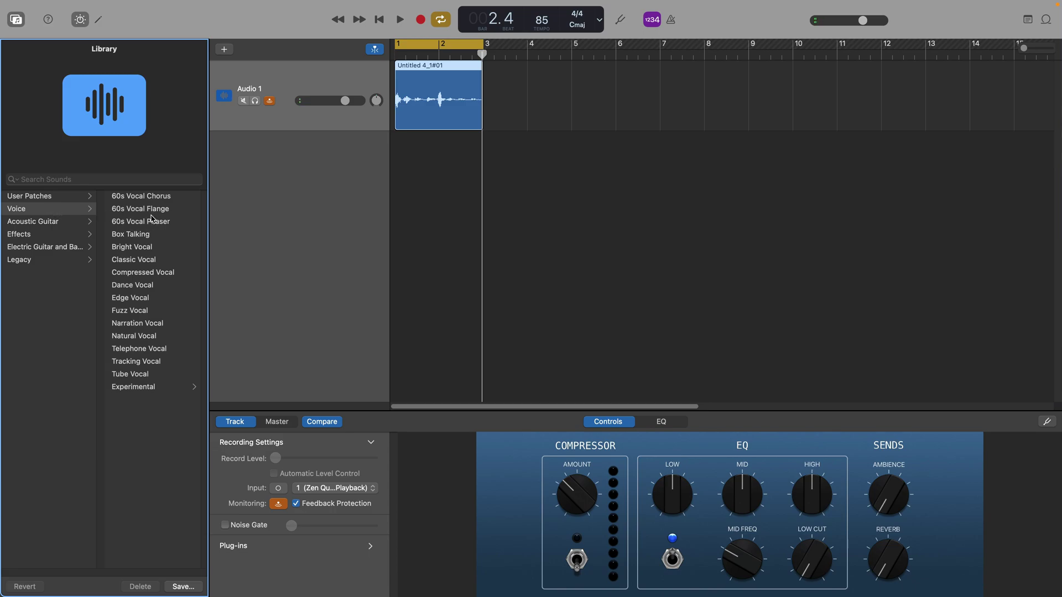
{"action": "left_click", "coordinate": [131, 298]}
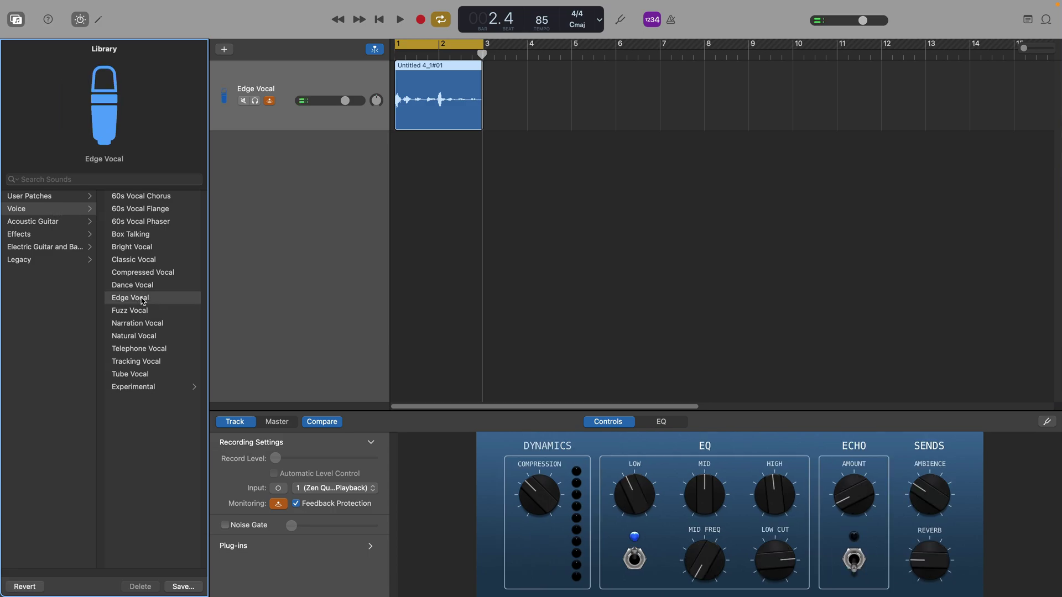
{"action": "key", "text": "space"}
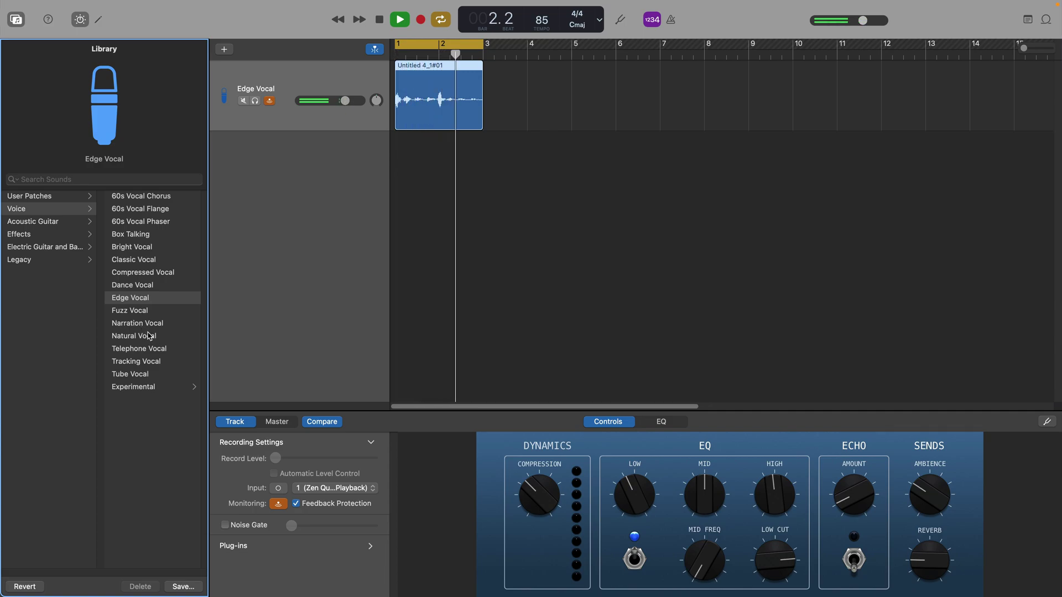
Try Compressed Vocal, Tube Vocal, Alien Communication and Long Vibrating Springs, ending on Reverb For Days
{"action": "left_click", "coordinate": [148, 272]}
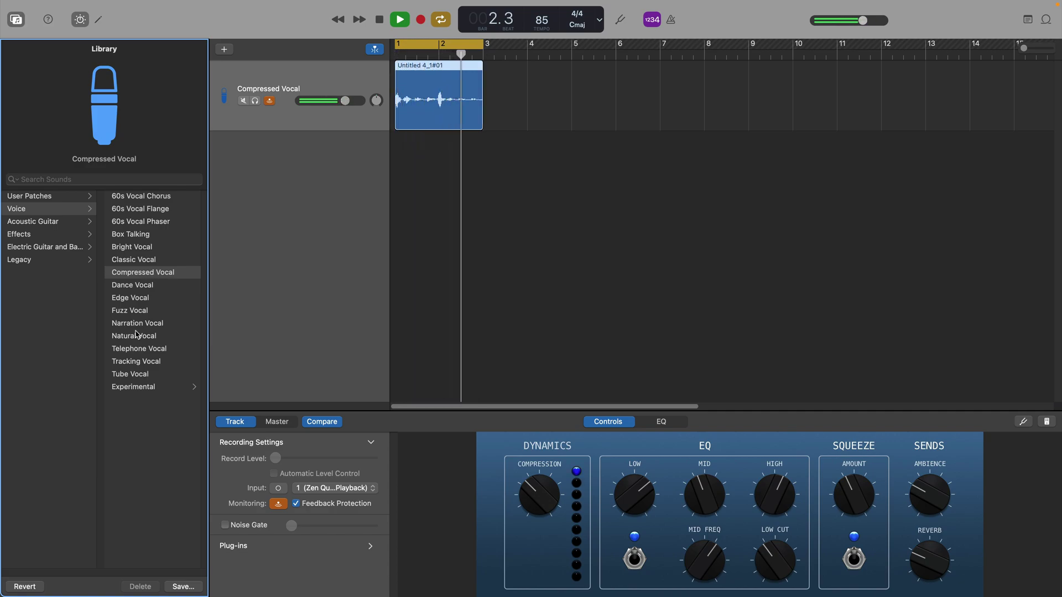
{"action": "left_click", "coordinate": [134, 373]}
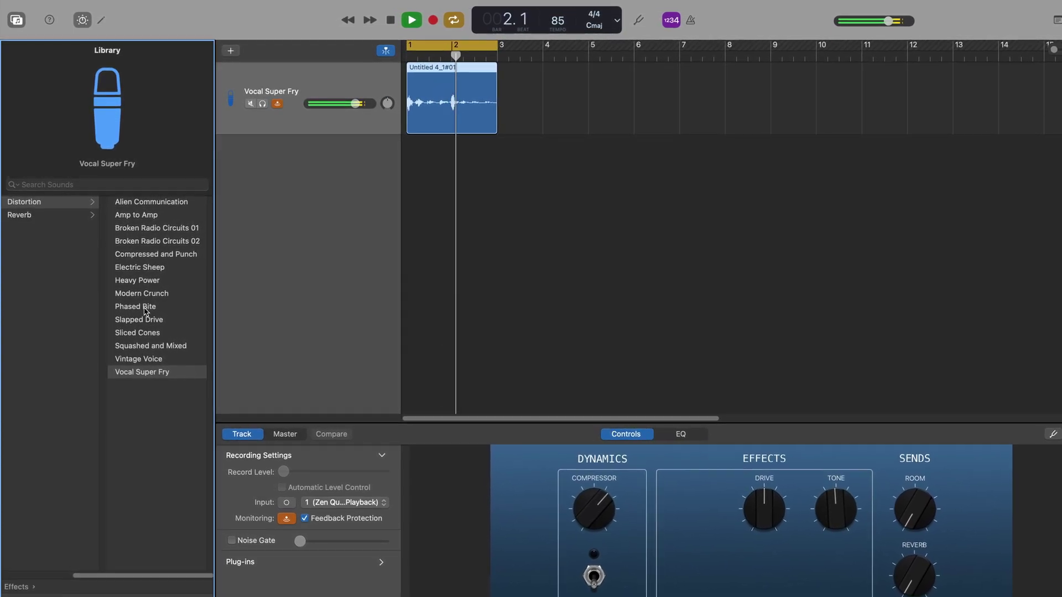
{"action": "left_click", "coordinate": [162, 203]}
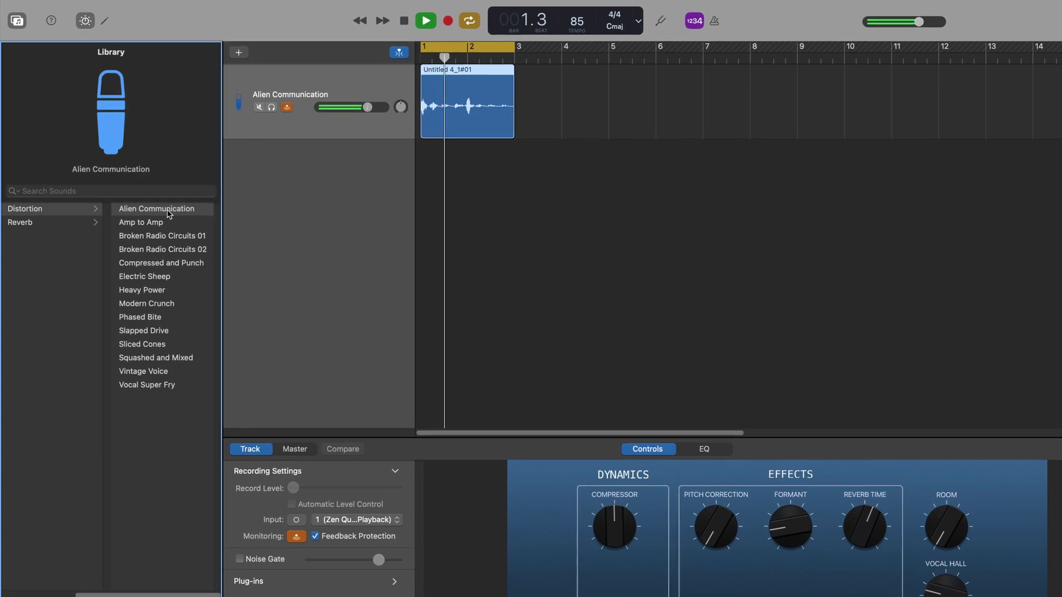
{"action": "left_click", "coordinate": [83, 223]}
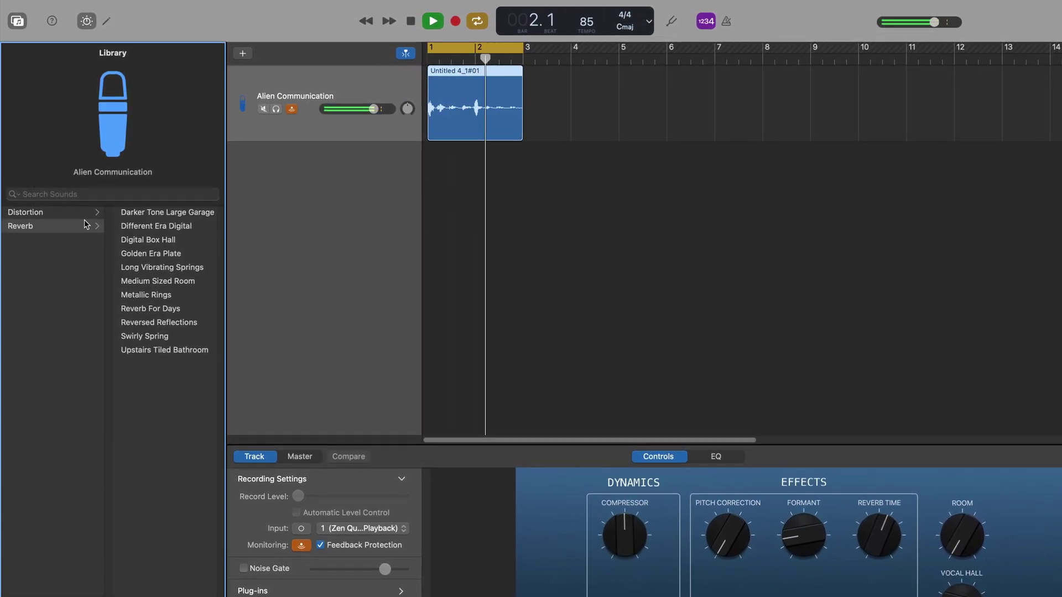
{"action": "left_click", "coordinate": [163, 268]}
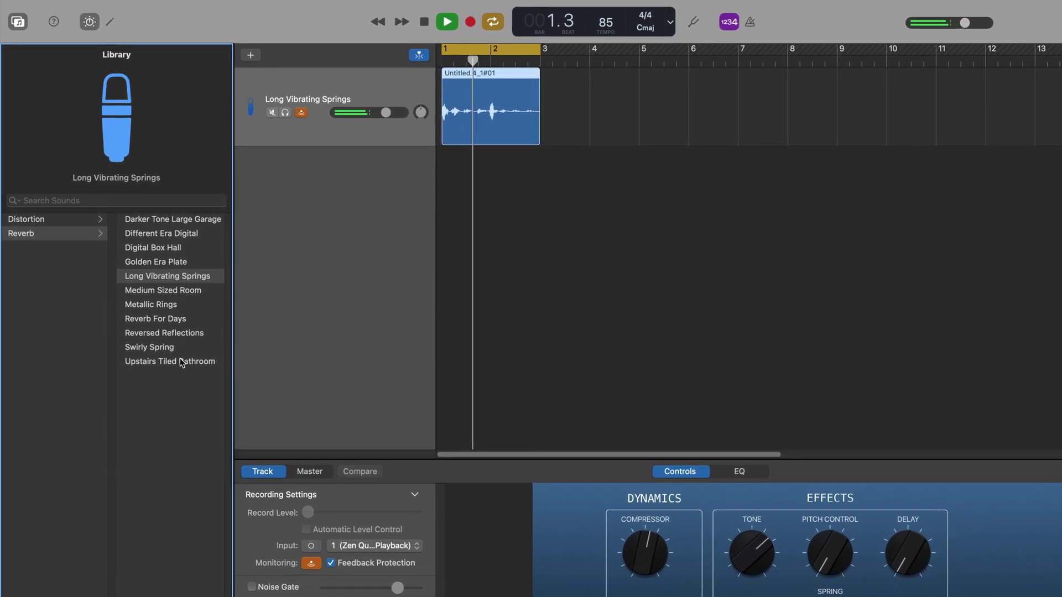
{"action": "left_click", "coordinate": [166, 326]}
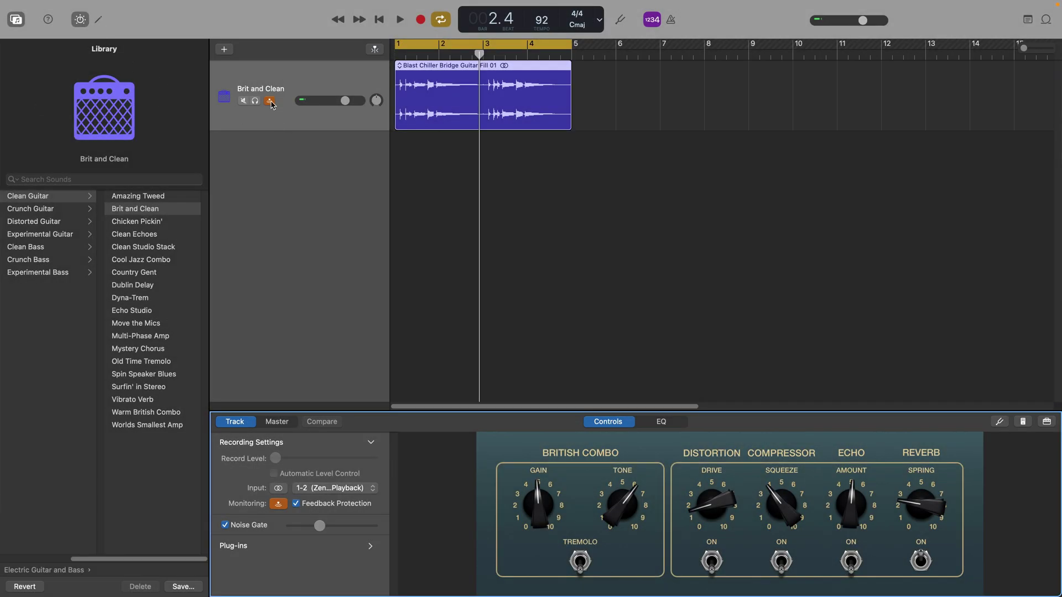
Turn off monitoring on the guitar track and keep its recording input at 1-2
{"action": "left_click", "coordinate": [270, 101]}
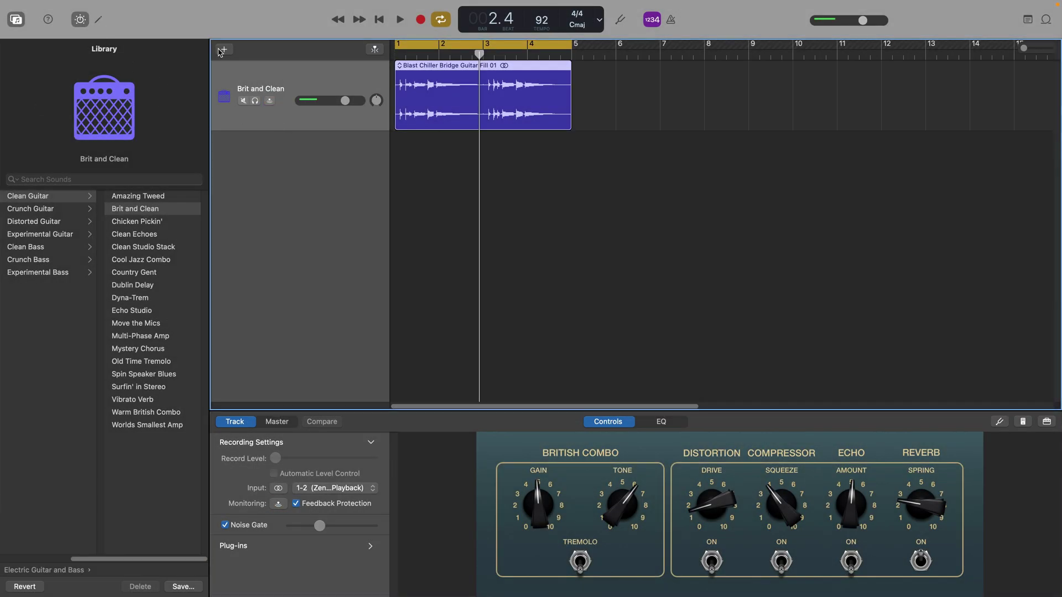
{"action": "left_click", "coordinate": [81, 20]}
{"action": "left_click", "coordinate": [81, 20]}
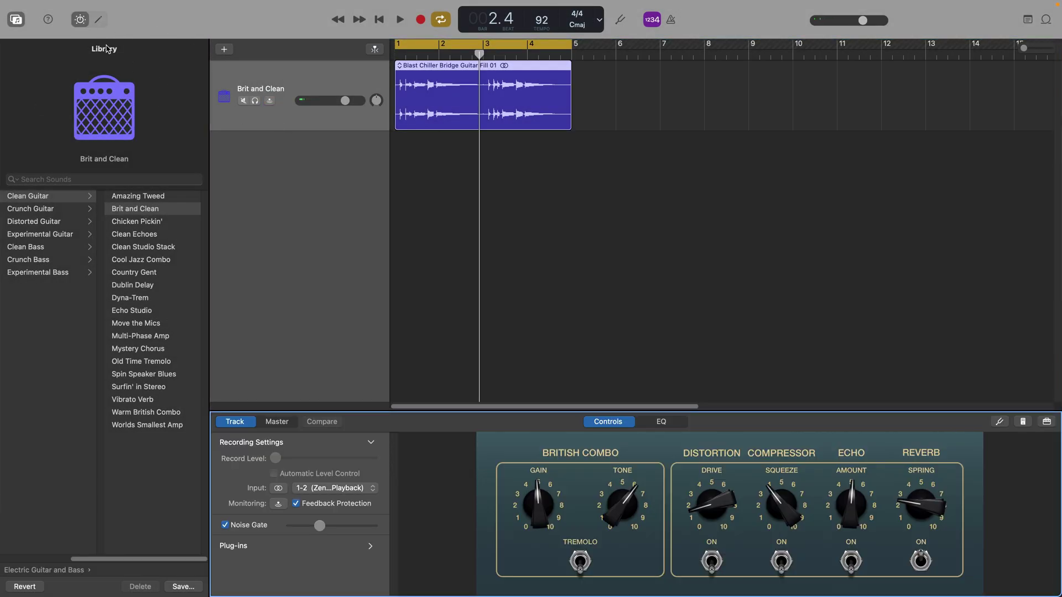
{"action": "left_click", "coordinate": [371, 492]}
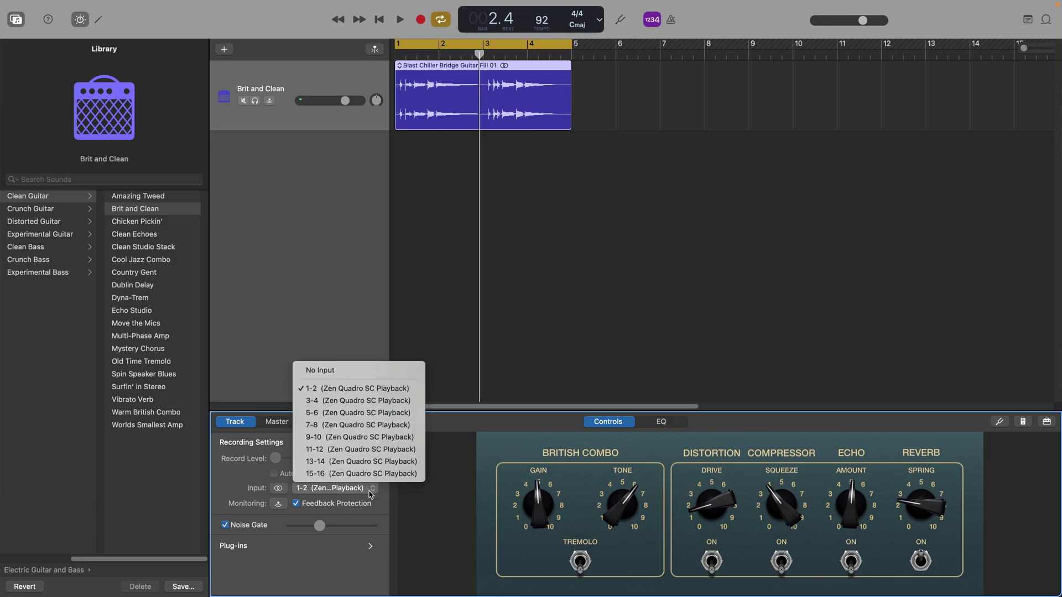
{"action": "left_click", "coordinate": [297, 164]}
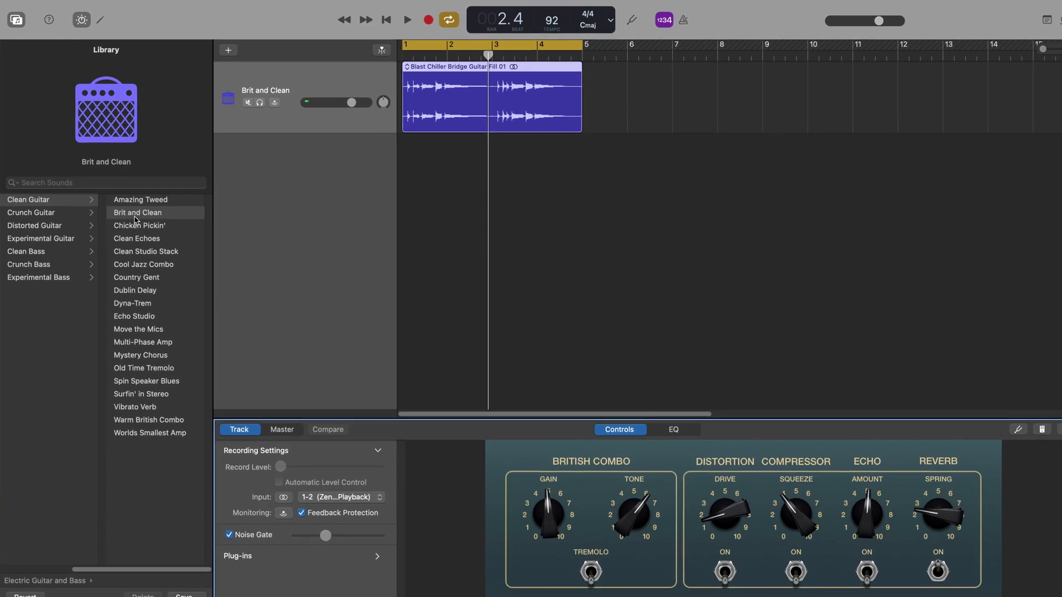
Play the guitar fill through Chicken Pickin', Clean Studio Stack, Move the Mics, Double Driven, then Old School Punk
{"action": "left_click", "coordinate": [143, 228]}
{"action": "key", "text": "space"}
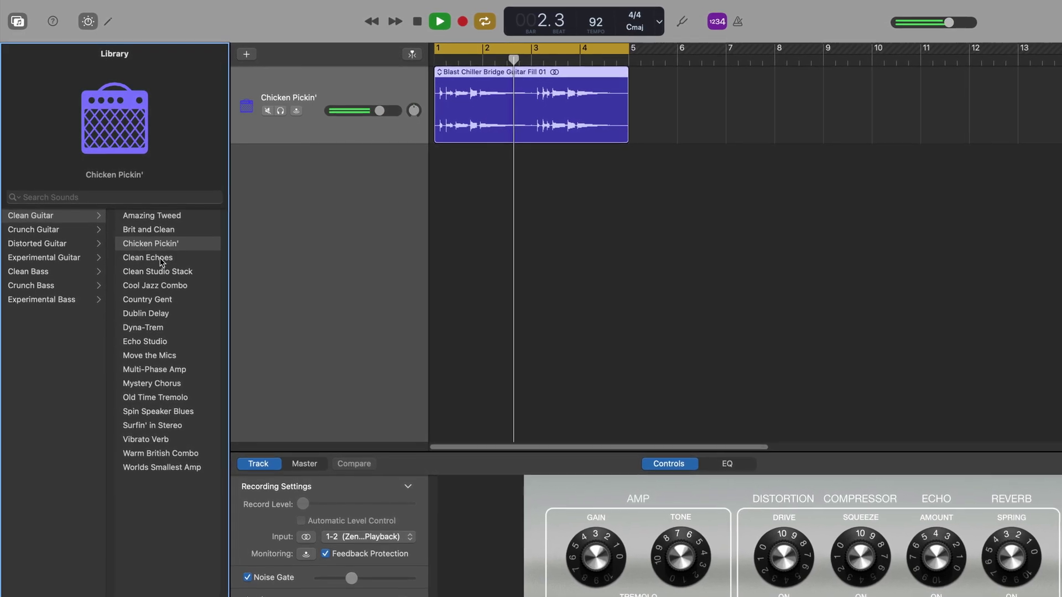
{"action": "left_click", "coordinate": [164, 270]}
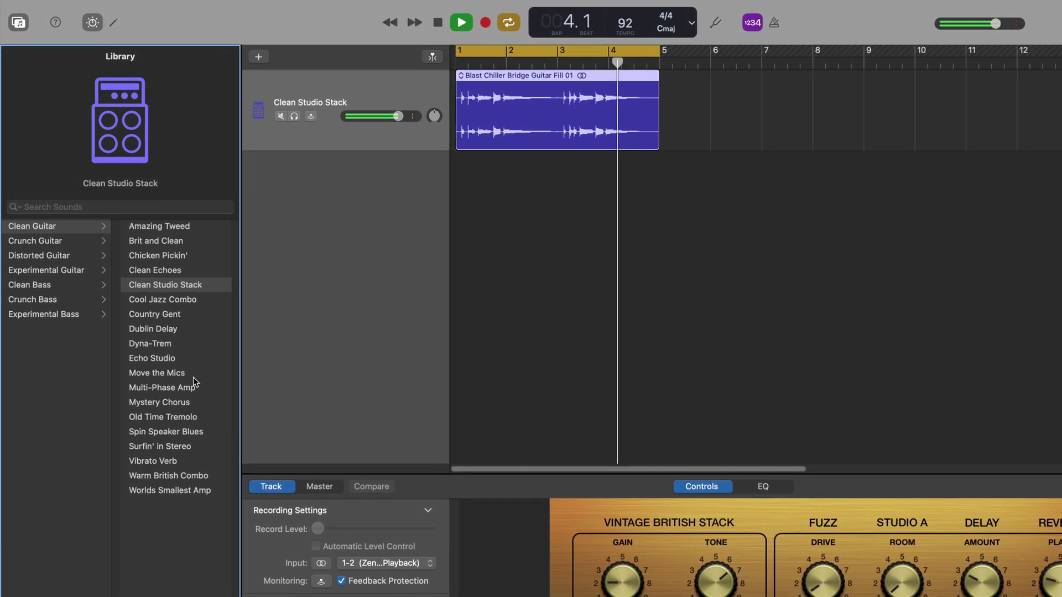
{"action": "left_click", "coordinate": [146, 376]}
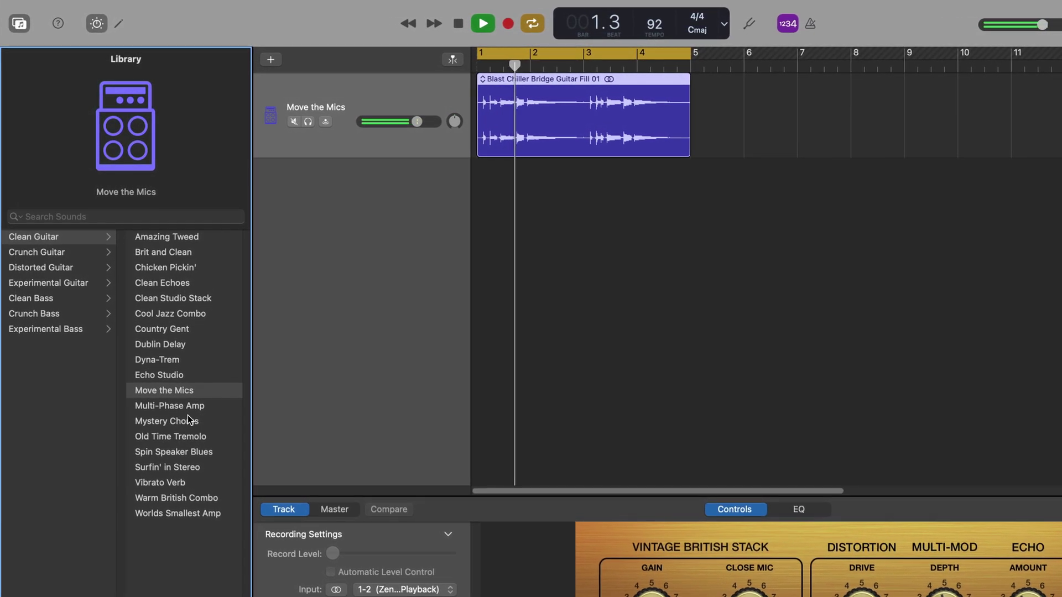
{"action": "left_click", "coordinate": [86, 253]}
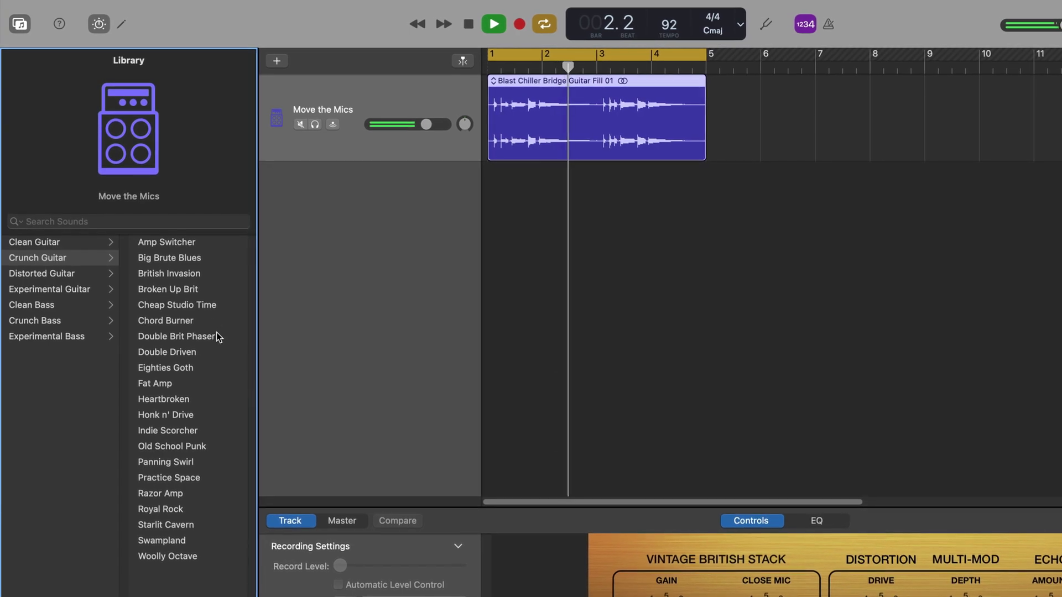
{"action": "left_click", "coordinate": [162, 354]}
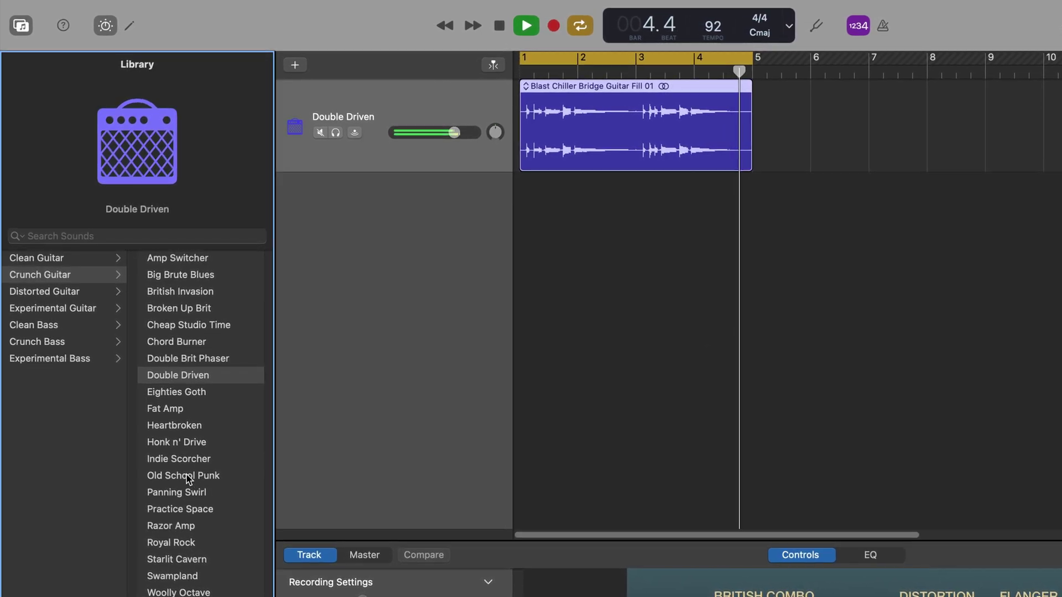
{"action": "left_click", "coordinate": [187, 479]}
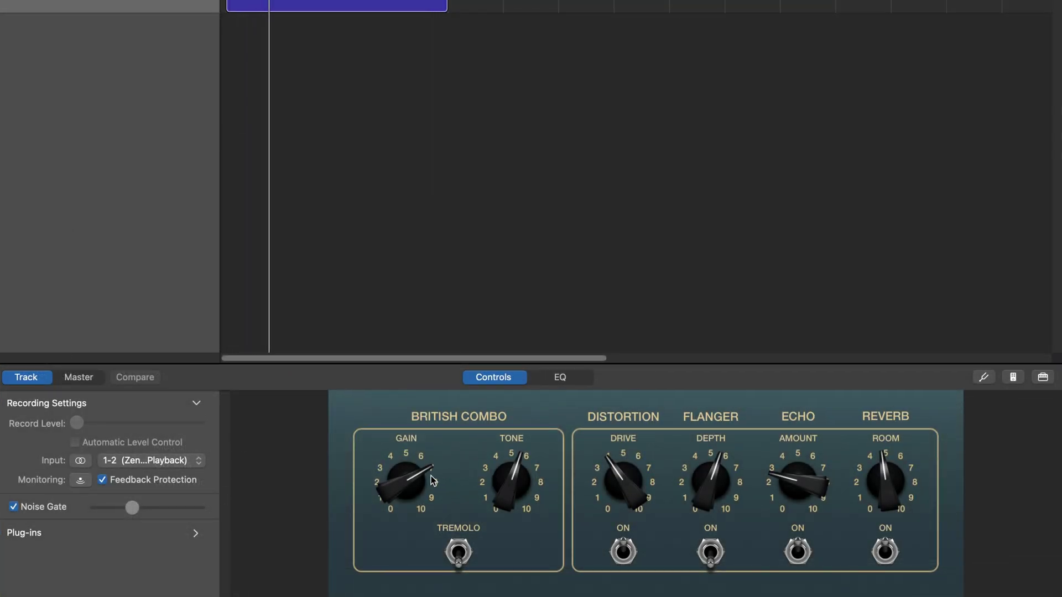
Lower amp gain to about 5, tremolo off, tone up to about 7, flanger toggled, echo amount raised
{"action": "left_click_drag", "start_coordinate": [433, 480], "coordinate": [422, 502]}
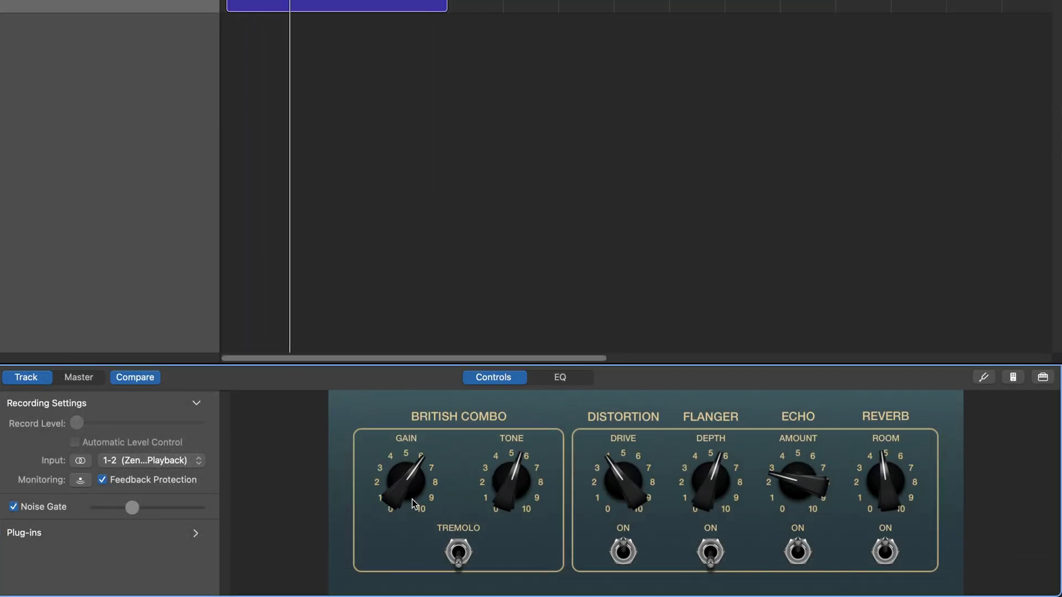
{"action": "left_click", "coordinate": [456, 551]}
{"action": "left_click_drag", "start_coordinate": [503, 498], "coordinate": [505, 485]}
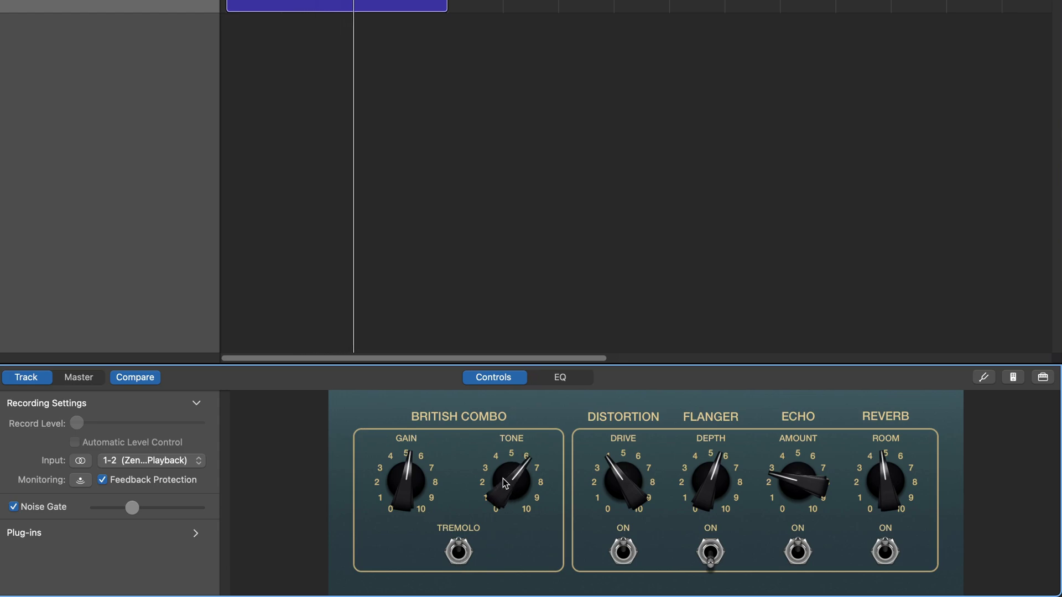
{"action": "left_click", "coordinate": [710, 551]}
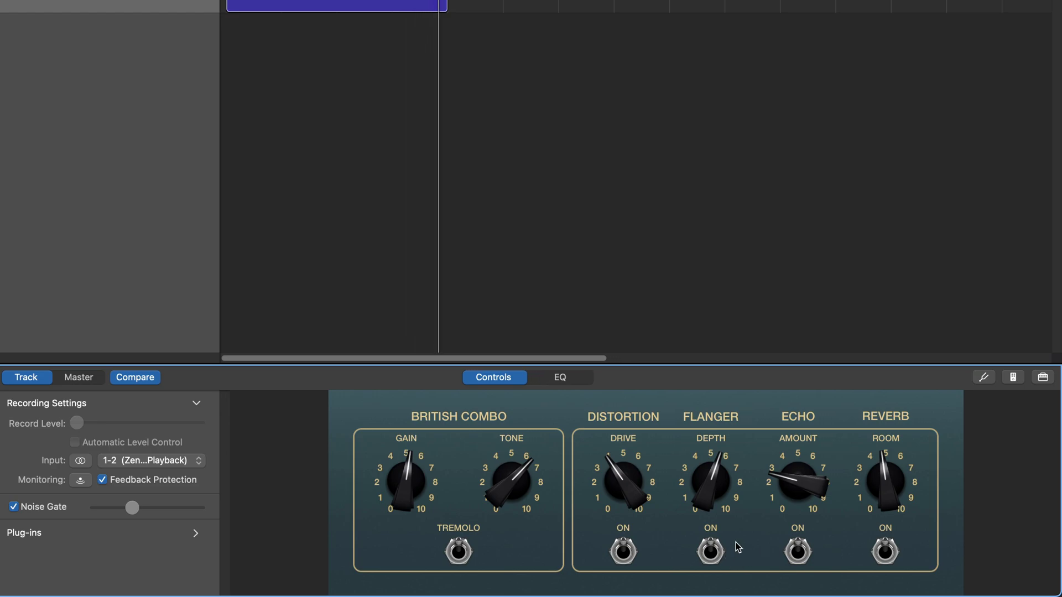
{"action": "left_click_drag", "start_coordinate": [800, 474], "coordinate": [800, 462]}
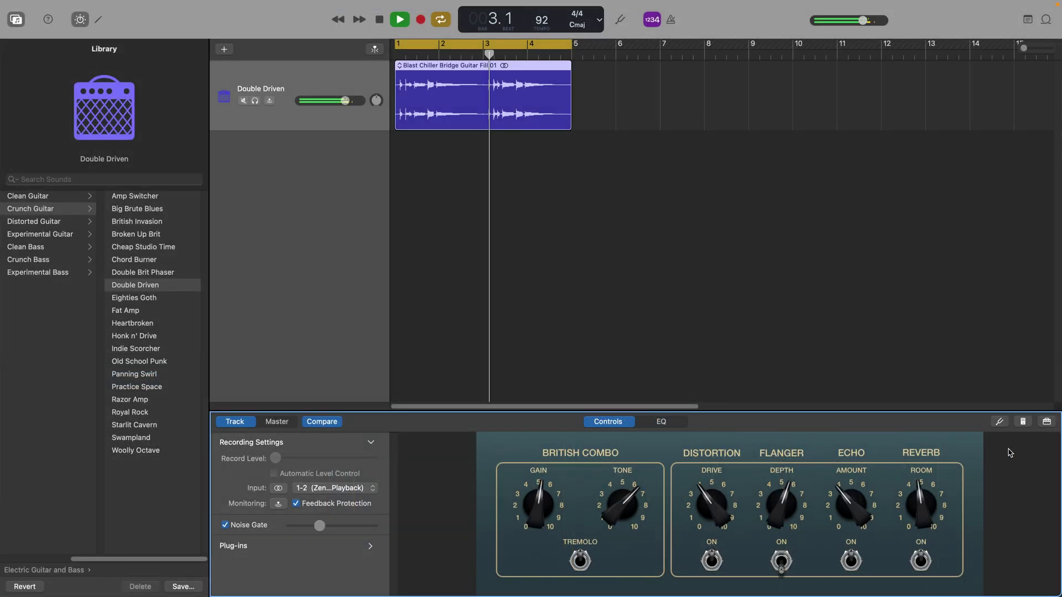
In Amp Designer, pick Blues Blaster Amp, British Blues 2x12 cabinet and Condenser 87 mic, shifting the mic right
{"action": "left_click", "coordinate": [1047, 423]}
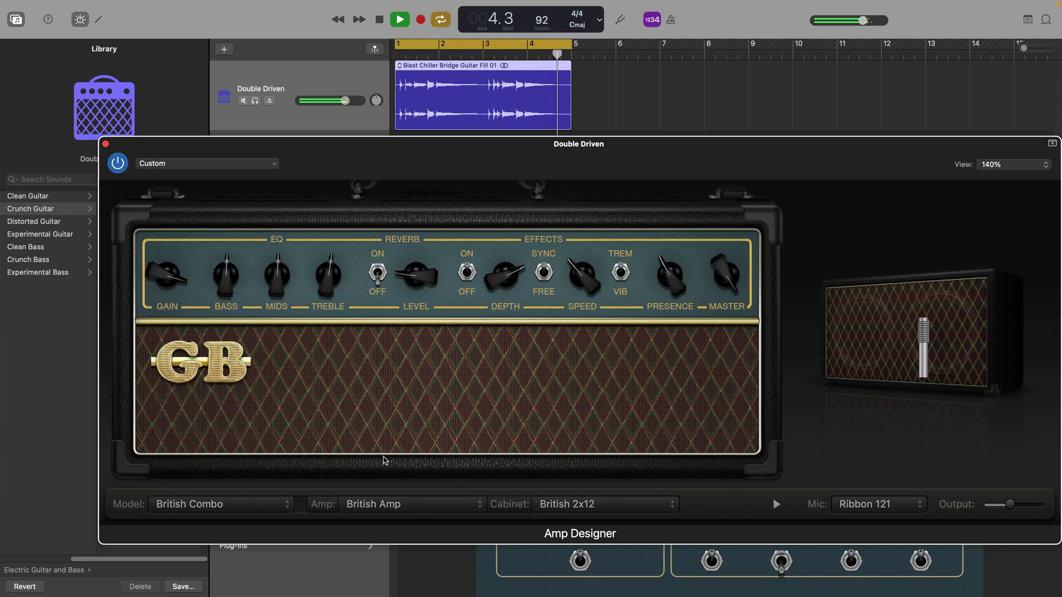
{"action": "left_click", "coordinate": [410, 505]}
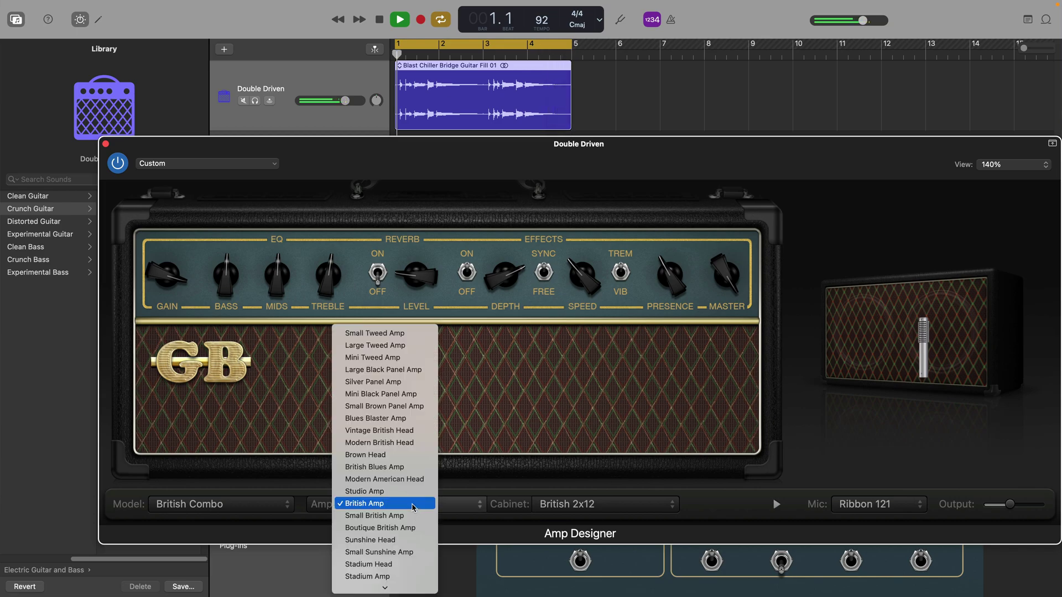
{"action": "left_click", "coordinate": [409, 423]}
{"action": "left_click", "coordinate": [651, 505]}
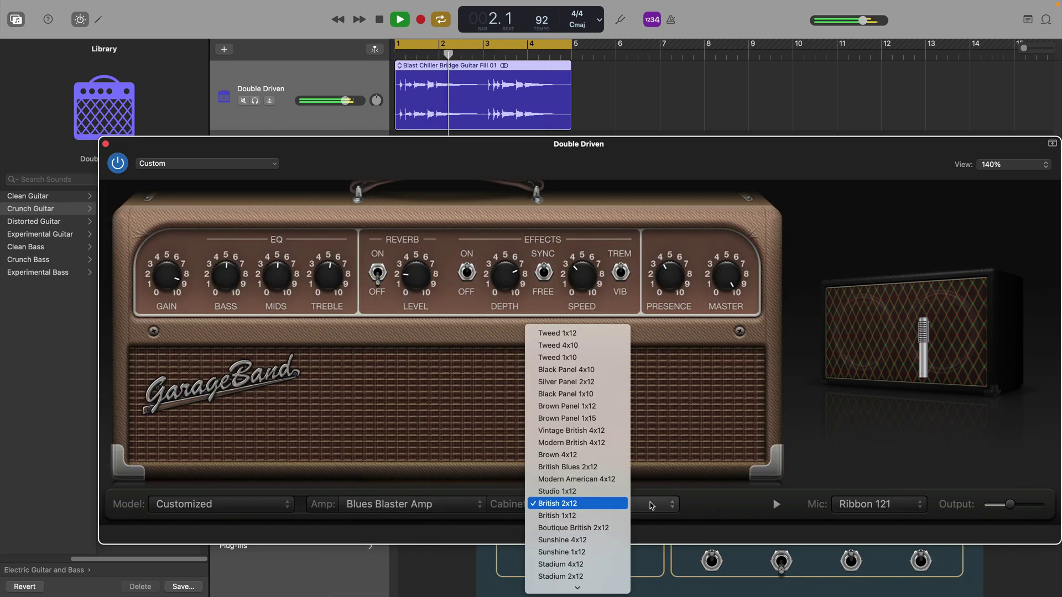
{"action": "left_click", "coordinate": [615, 469]}
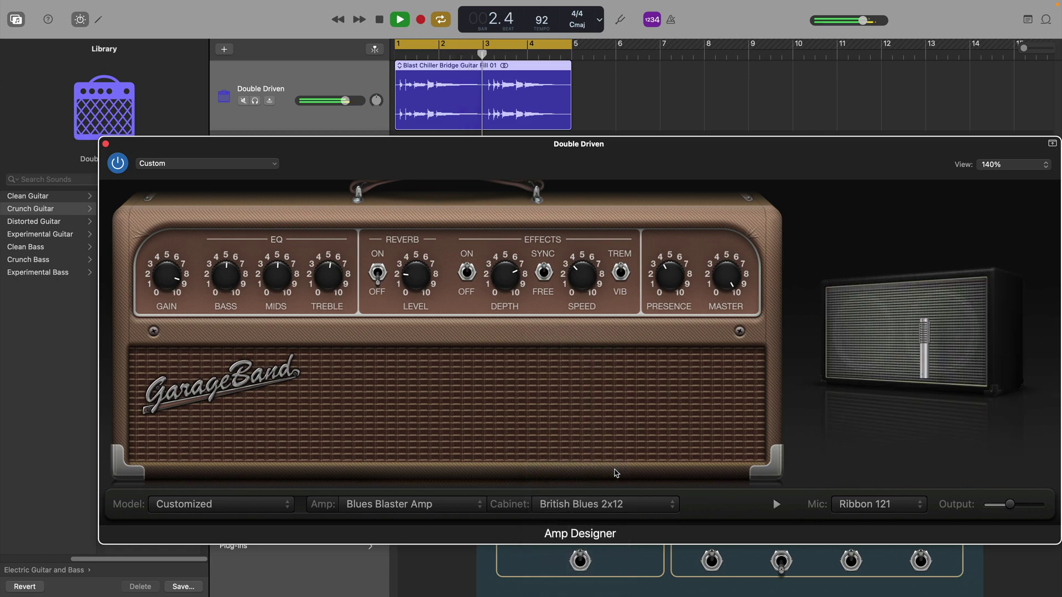
{"action": "left_click", "coordinate": [905, 505]}
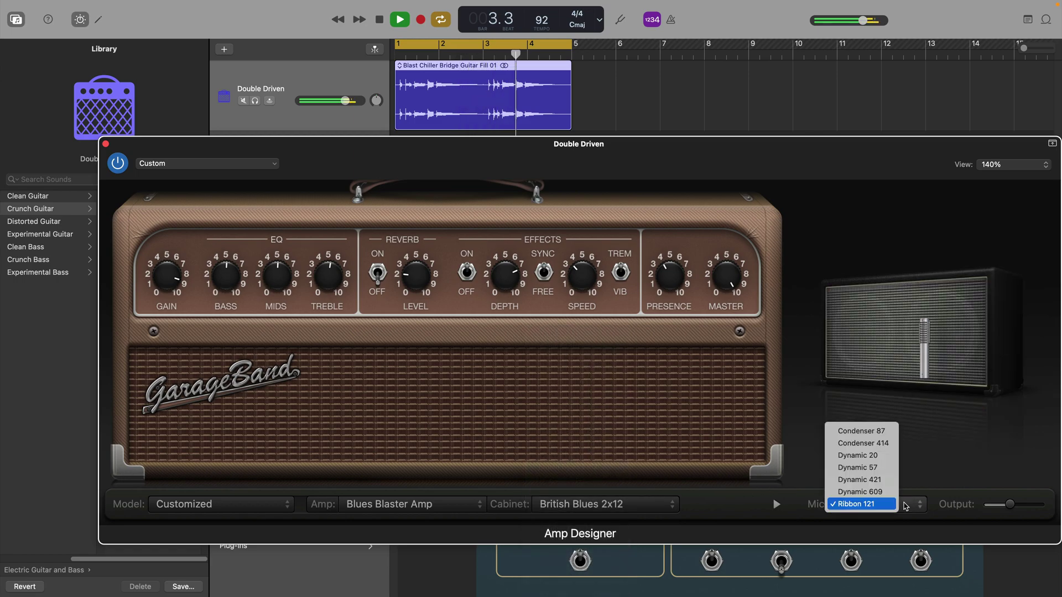
{"action": "left_click", "coordinate": [868, 431]}
{"action": "mouse_move", "coordinate": [876, 432]}
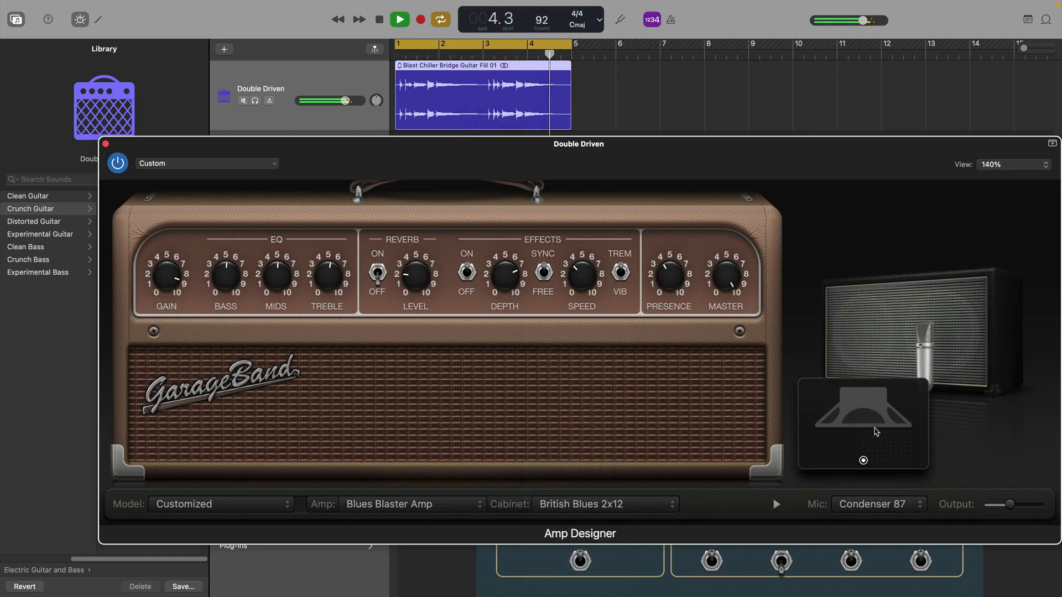
{"action": "left_click_drag", "start_coordinate": [864, 460], "coordinate": [869, 440]}
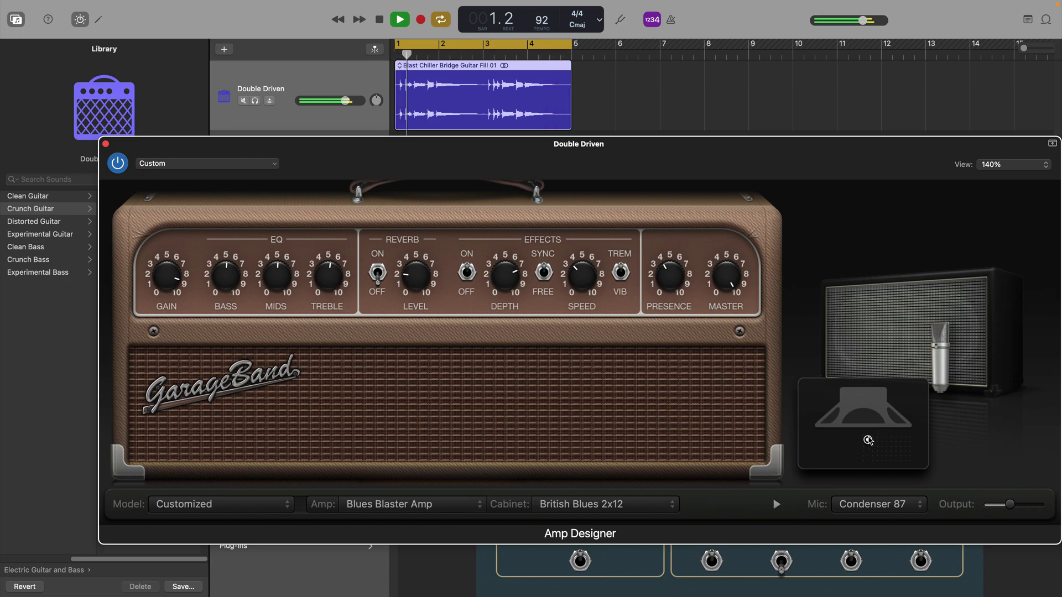